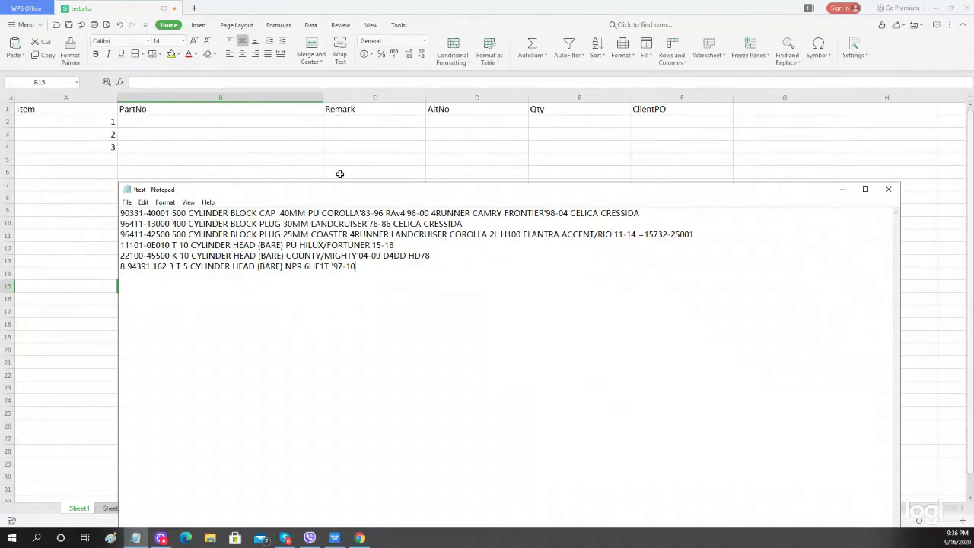
drag(309, 212, 648, 215)
click(475, 108)
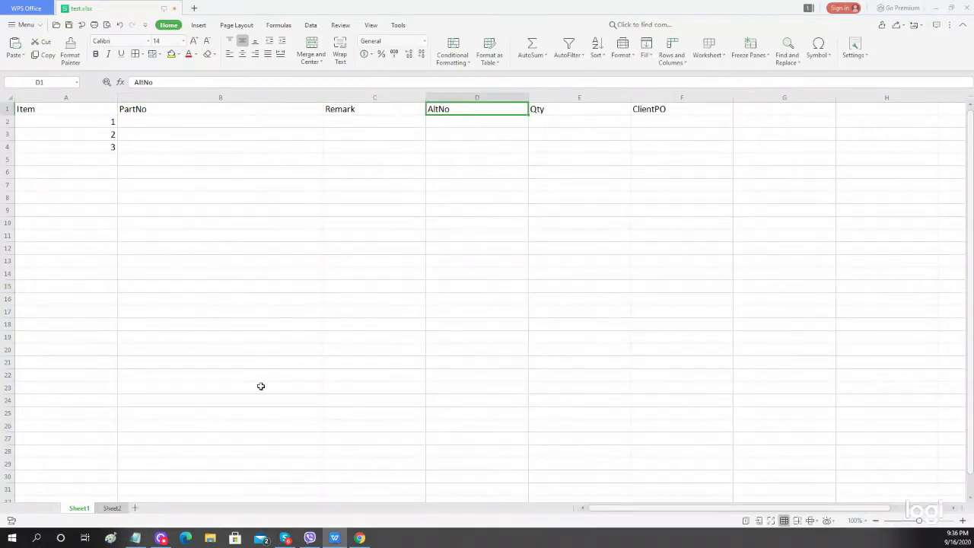
click(135, 538)
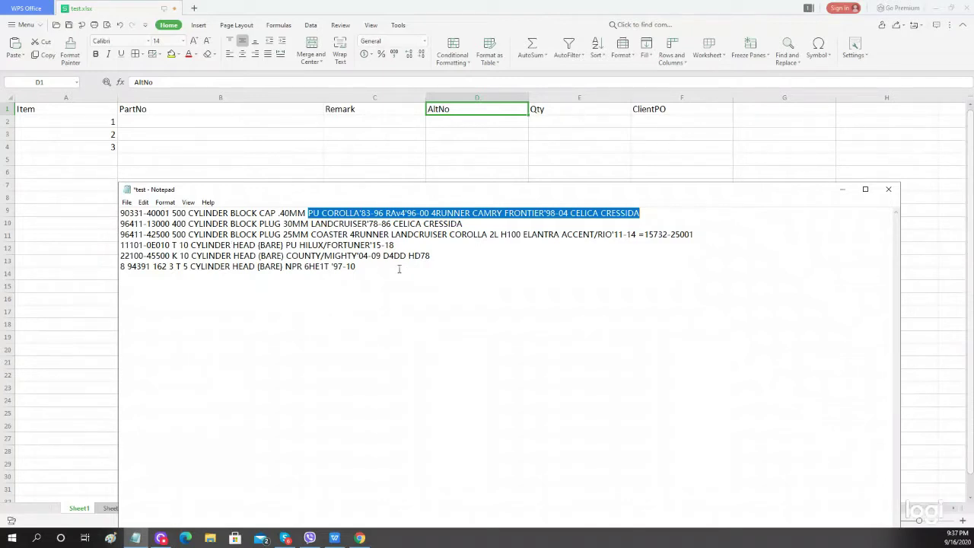
- Try copying all six unsplit part lines from Notepad into the PartNo column from B2 and widening that column
drag(361, 266, 121, 210)
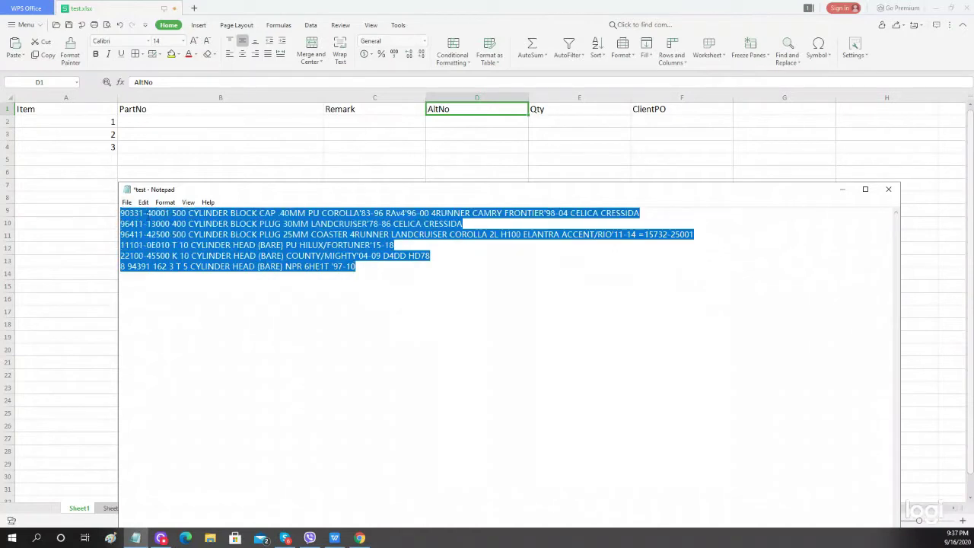
click(175, 122)
key(ctrl+v)
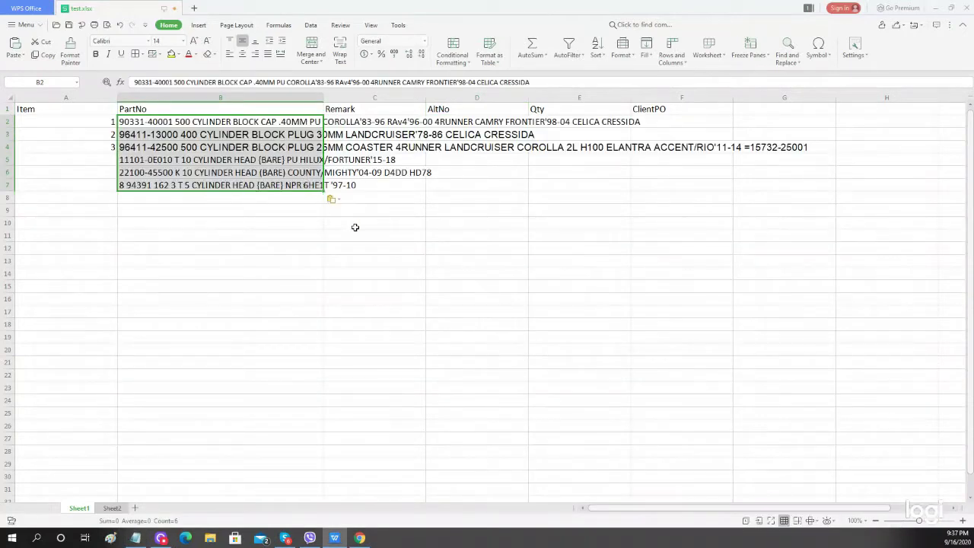
click(386, 228)
drag(323, 99, 543, 99)
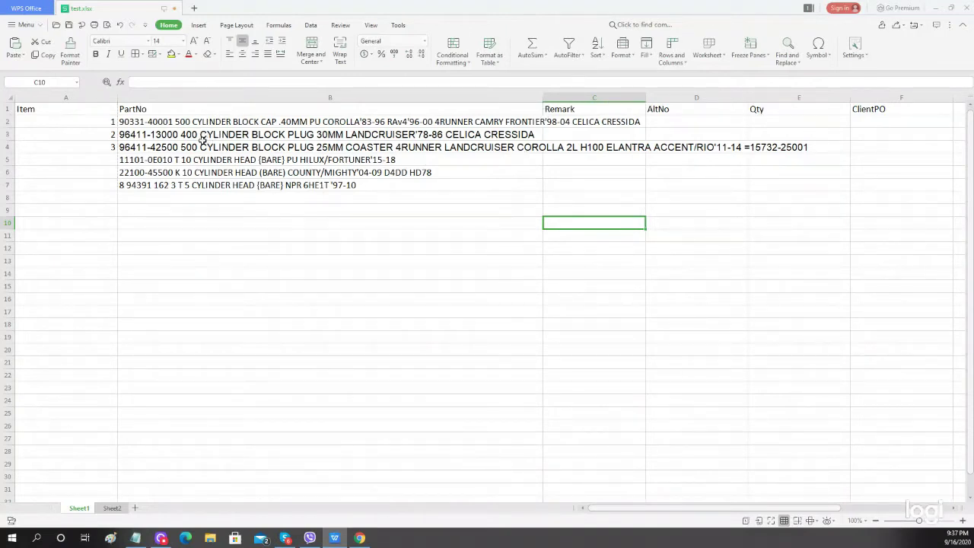
key(ctrl+z)
click(136, 538)
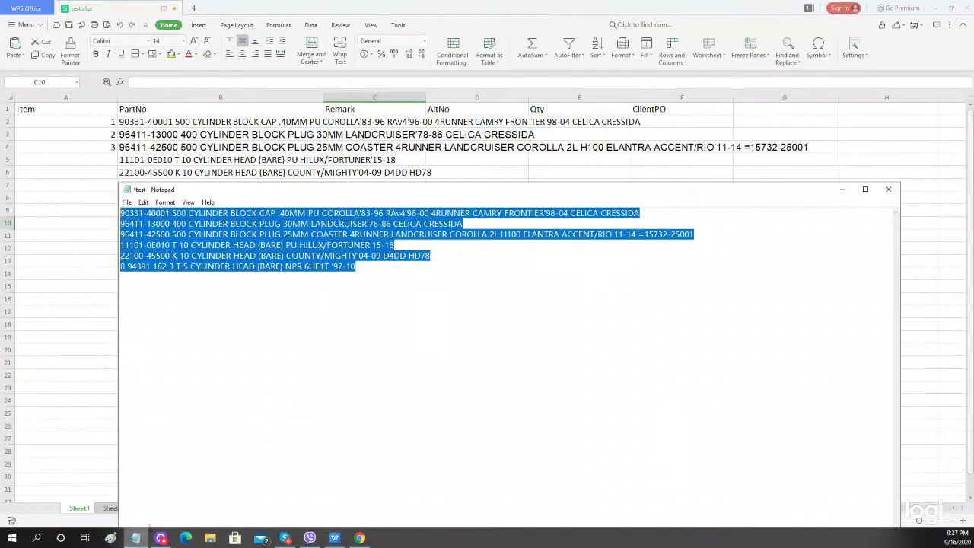
drag(376, 194, 357, 127)
click(349, 156)
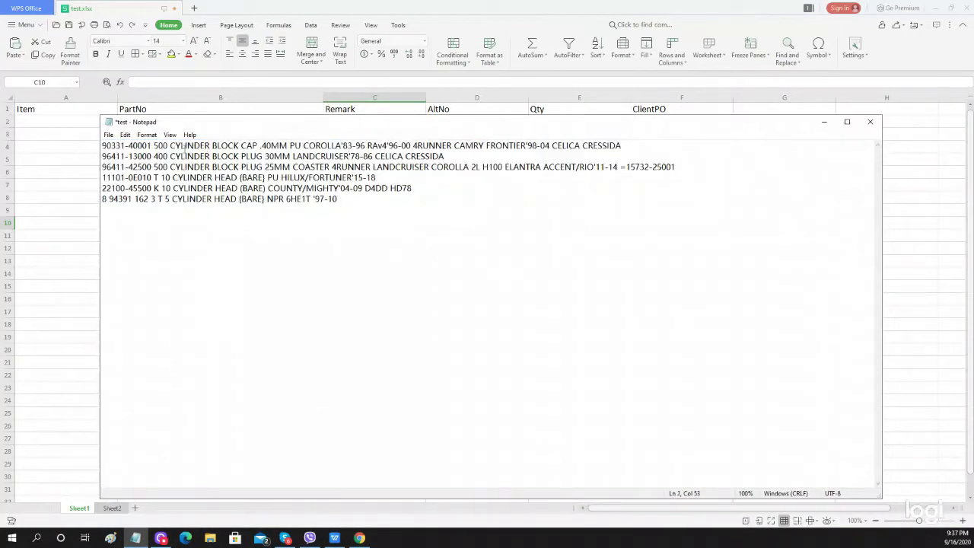
click(155, 144)
key(Tab)
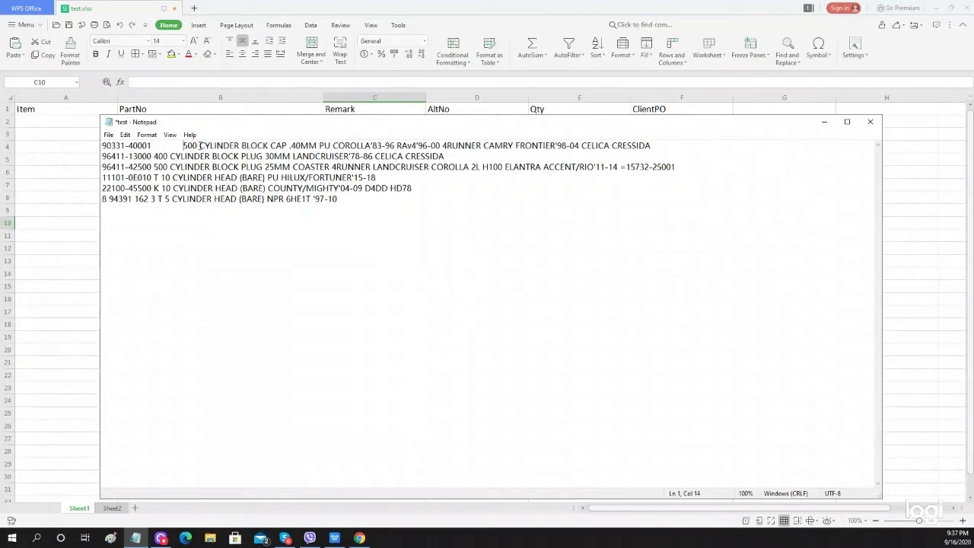
click(199, 145)
key(Tab)
click(153, 156)
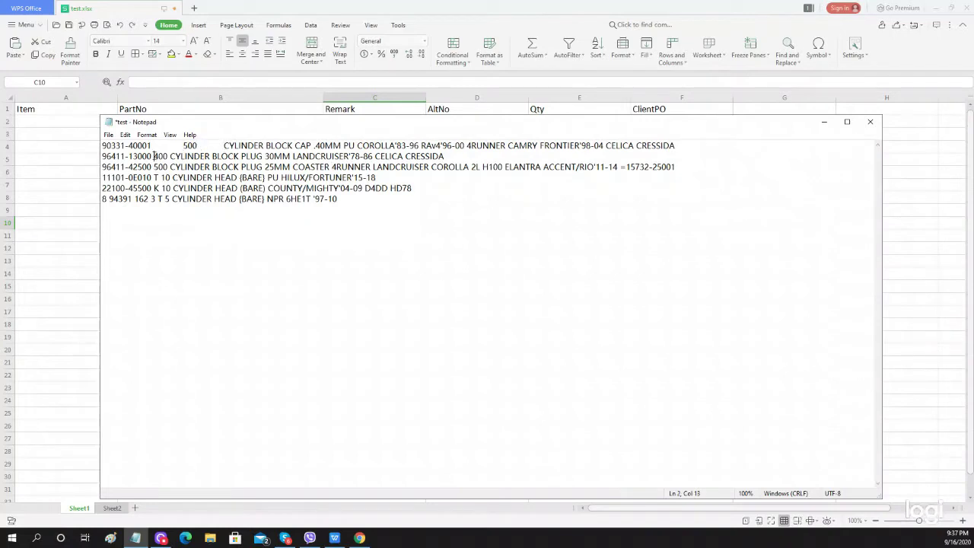
key(Tab)
click(198, 156)
key(Tab)
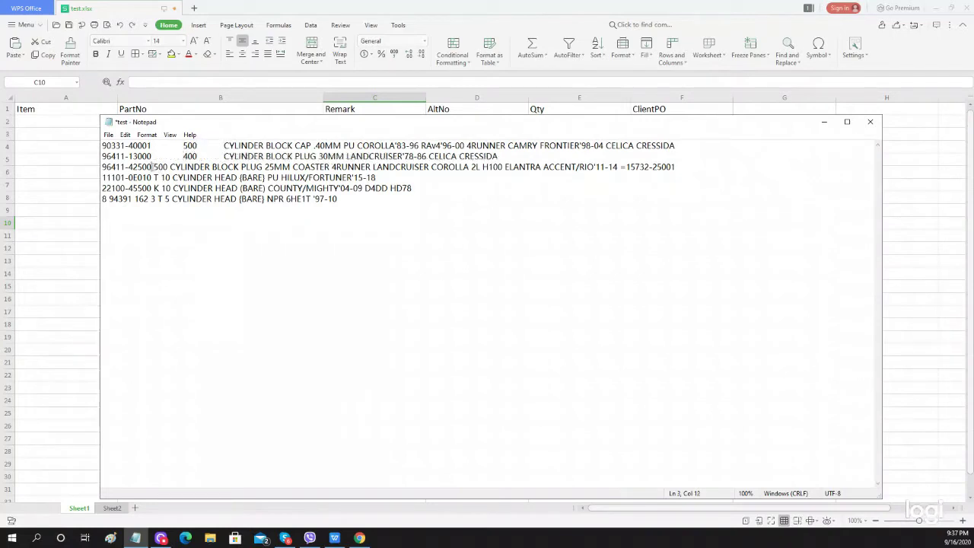
key(Tab)
click(199, 166)
key(Tab)
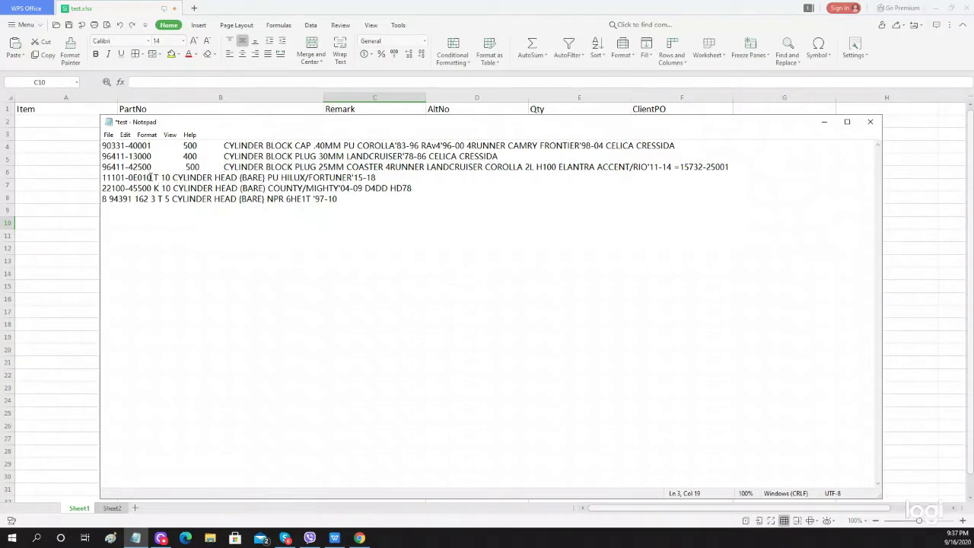
- Insert tabs around the quantities 10, 10 and 5 in the three cylinder head lines
key(Tab)
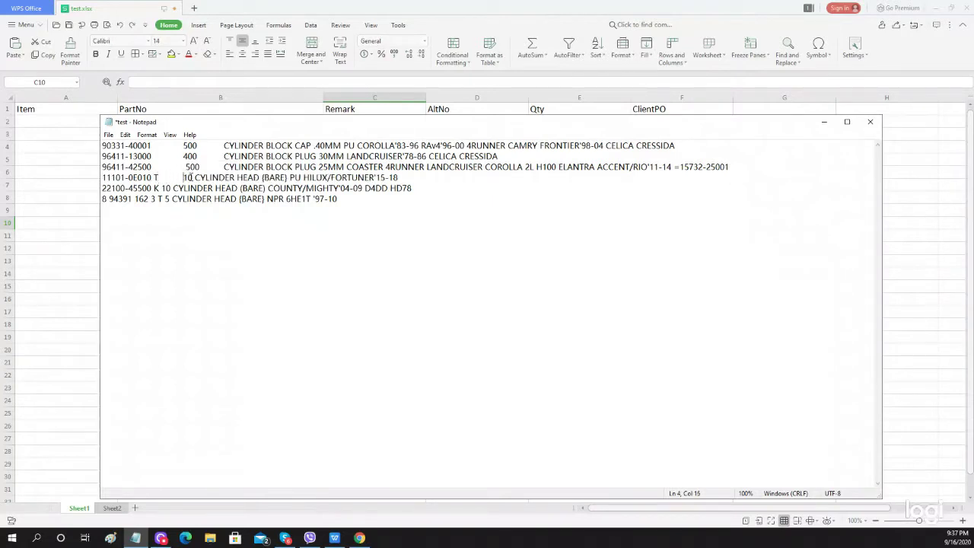
key(Tab)
click(175, 188)
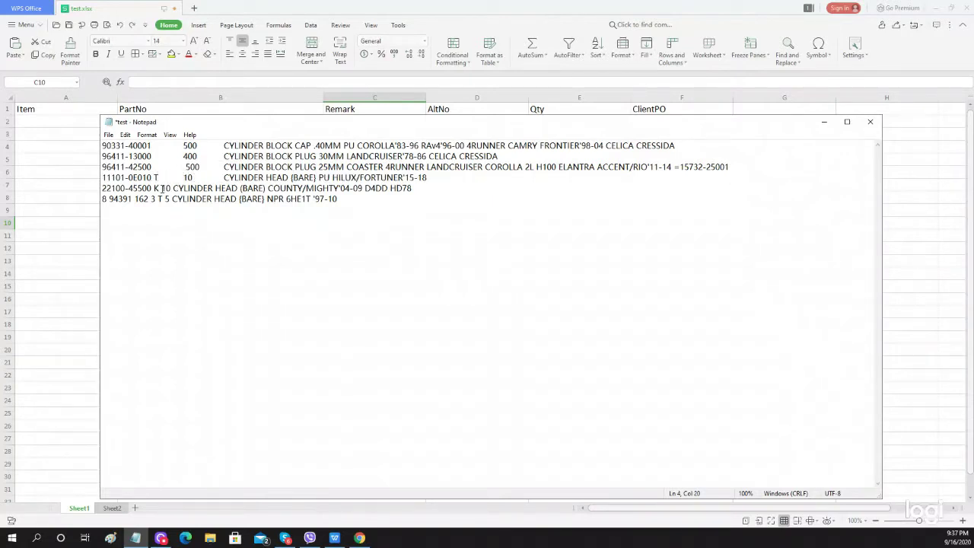
key(Tab)
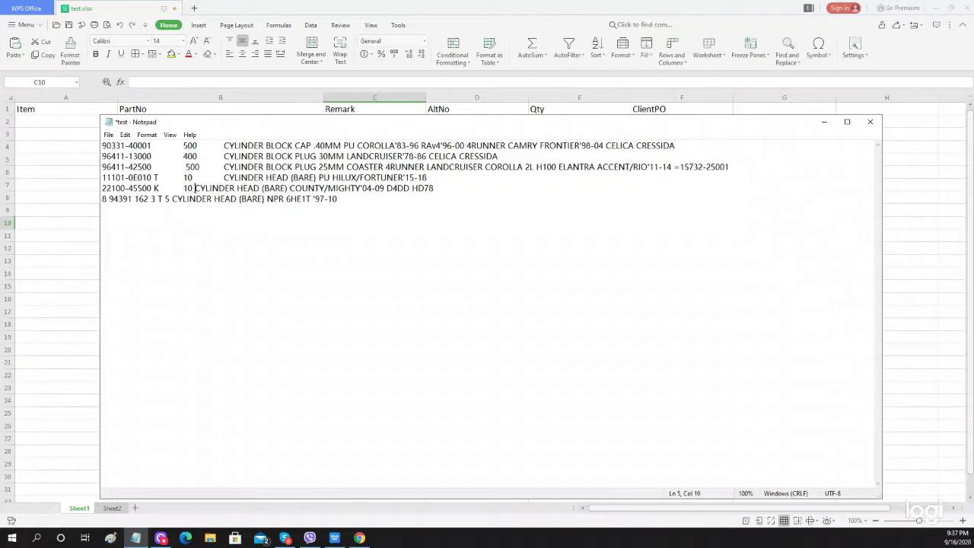
key(Tab)
click(165, 198)
key(Tab)
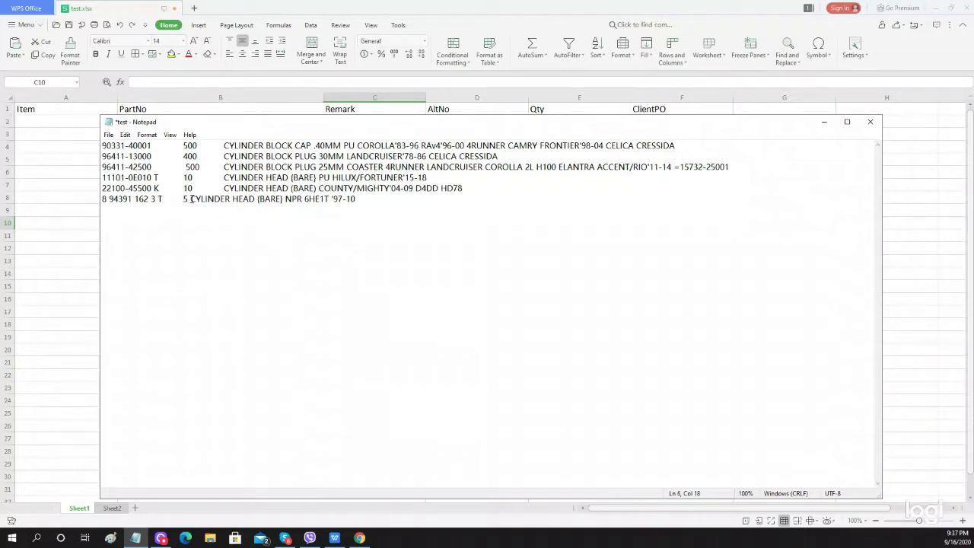
key(Tab)
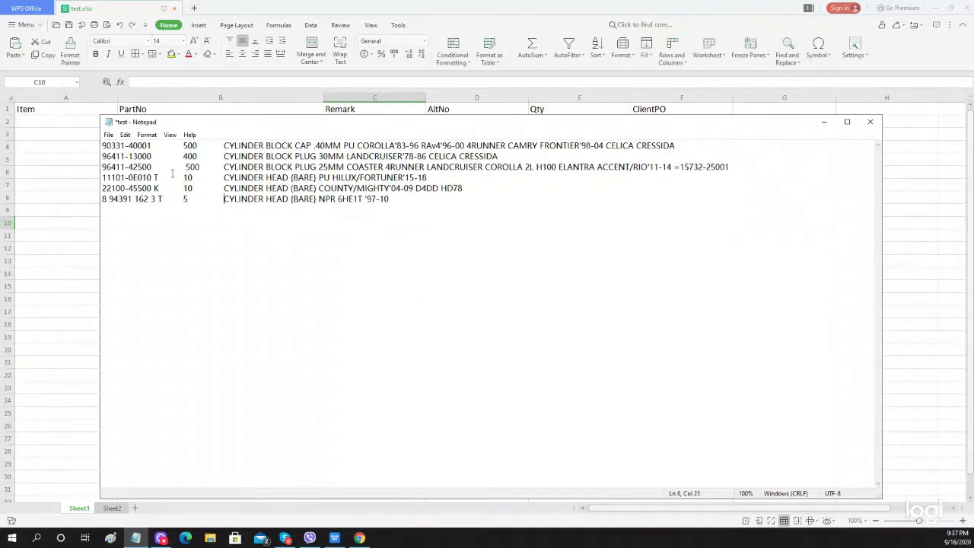
- Remove the trailing T and K suffixes from the part numbers in the three cylinder head lines
drag(414, 206, 90, 133)
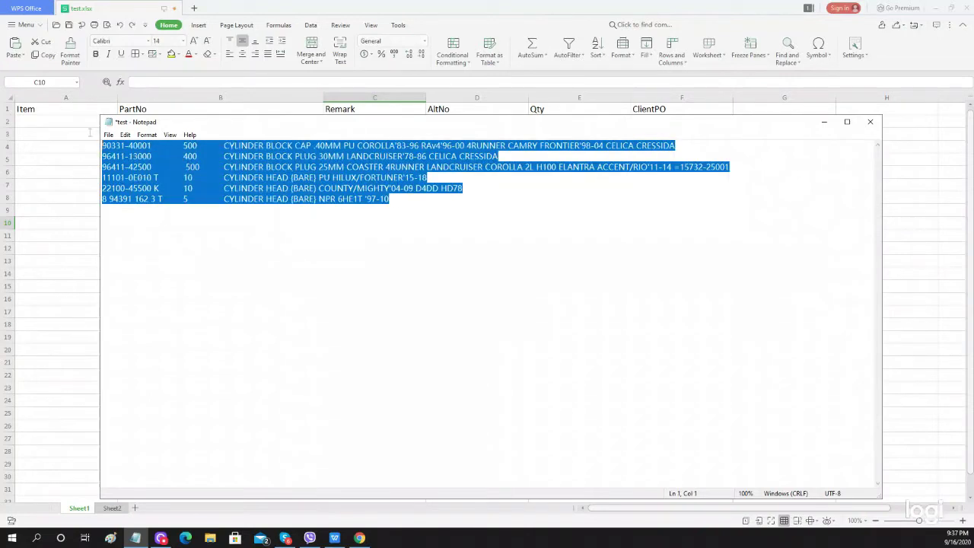
click(165, 199)
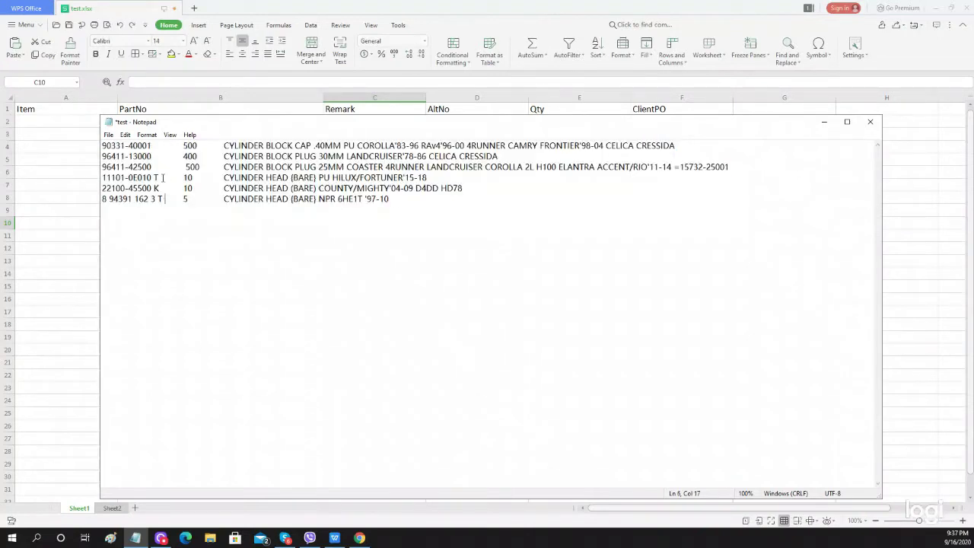
drag(163, 177, 155, 178)
key(Delete)
drag(163, 188, 154, 188)
key(Delete)
key(Delete)
- Copy the entire tab-separated Notepad list, switch to the test.xlsx sheet and clear the old lines from B2:B9
key(ctrl+a)
click(153, 19)
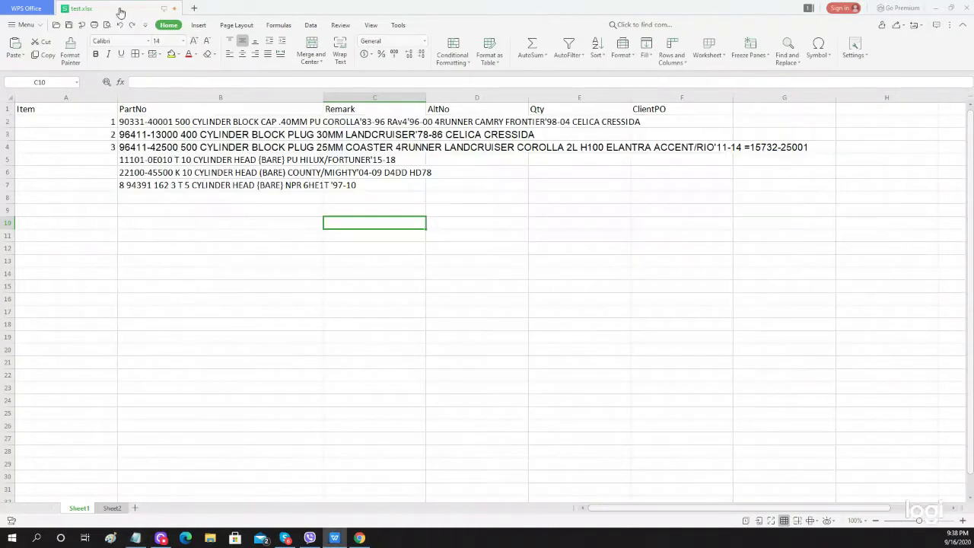
click(153, 121)
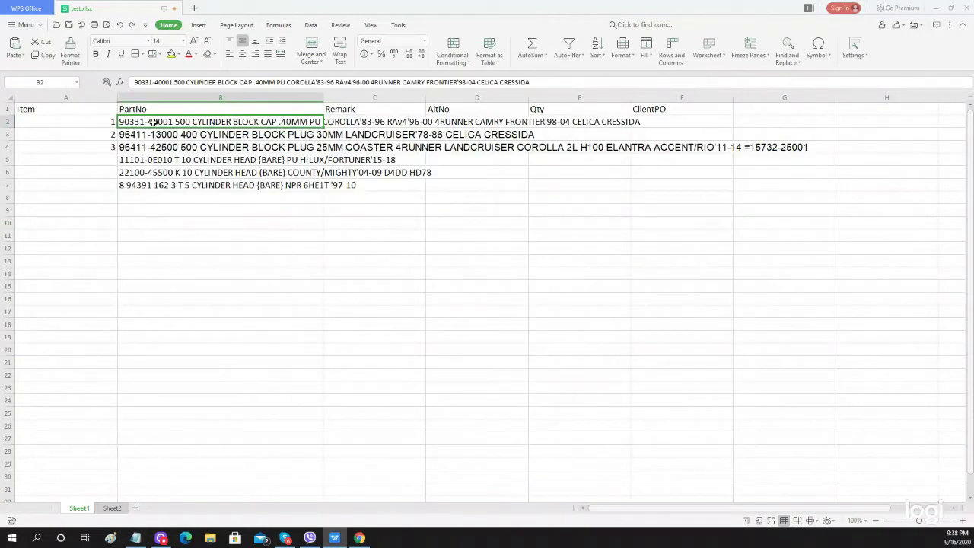
key(shift+Down)
key(shift+Down)
key(shift+Down)
key(shift+Down)
key(shift+Down)
key(shift+Down)
key(shift+Down)
key(Delete)
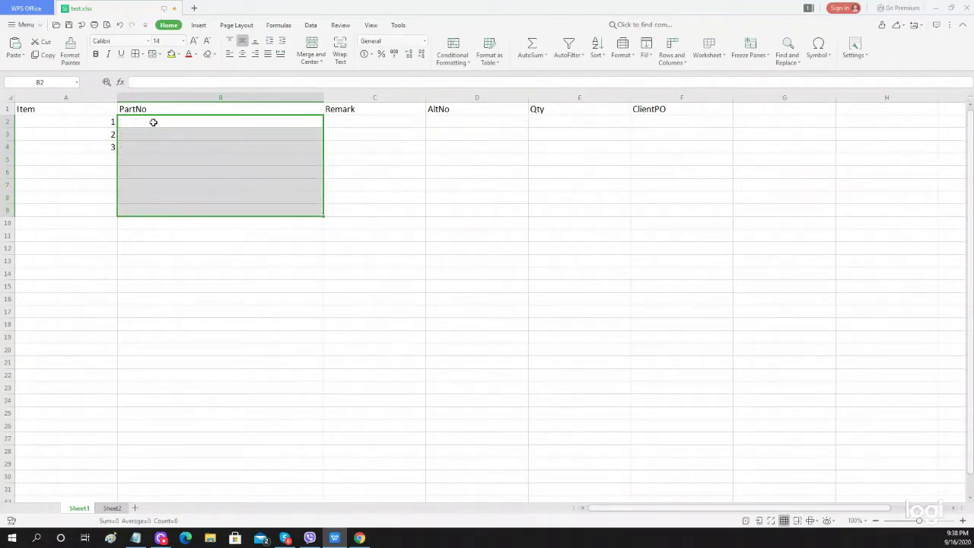
- Paste the tab-separated list into the sheet starting at cell B2
click(153, 122)
key(ctrl+v)
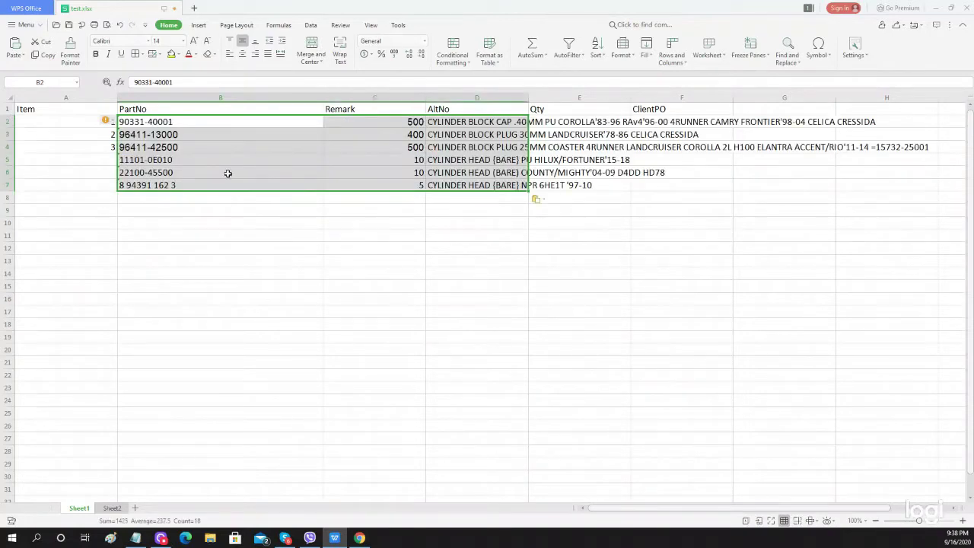
click(399, 216)
- Move the quantities from C2:C7 into the Qty column and the descriptions into the Remark column, adjusting the Remark column's width
drag(200, 123, 206, 193)
drag(382, 120, 385, 183)
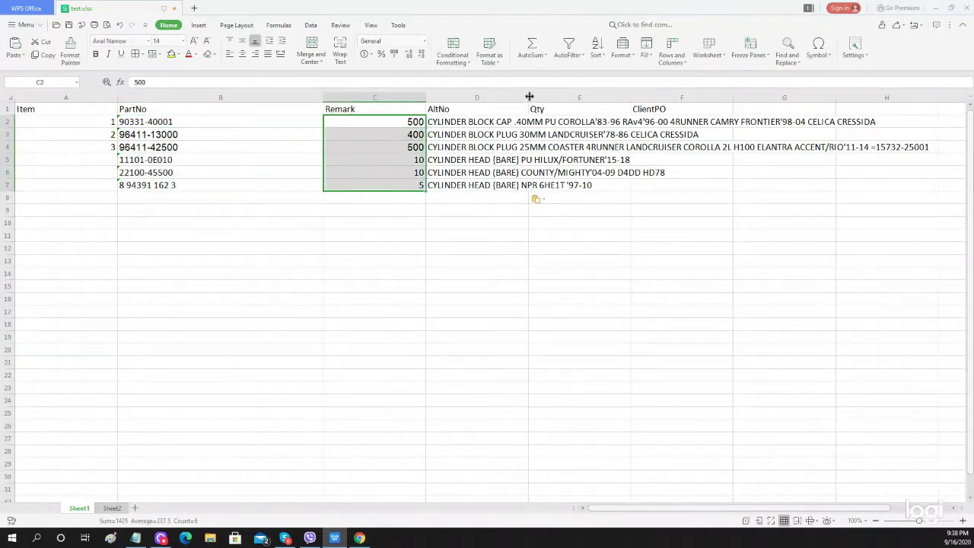
drag(391, 115, 586, 121)
drag(448, 124, 448, 185)
drag(475, 114, 673, 105)
click(470, 217)
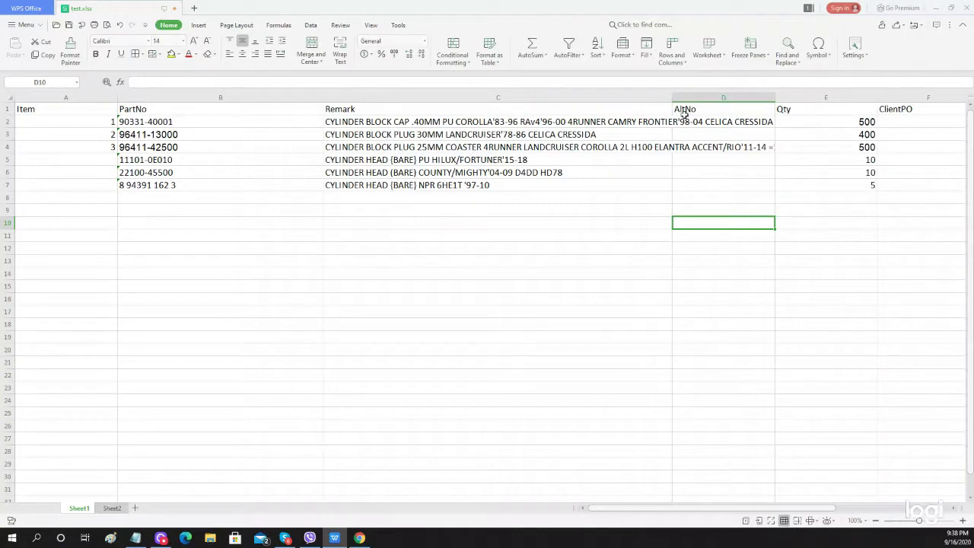
drag(675, 99, 423, 100)
- Move the whole Remark column to column G after ClientPO and delete the empty column C left behind
click(360, 109)
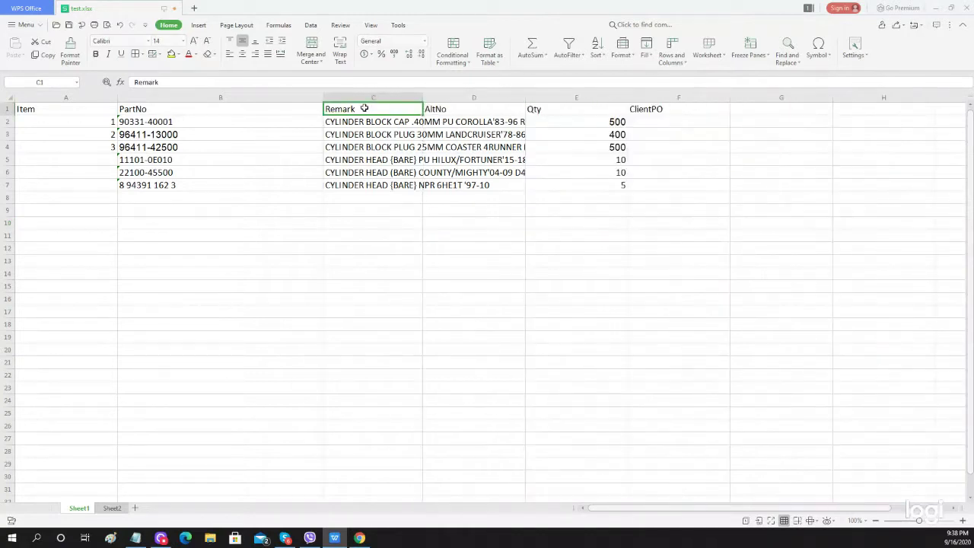
click(357, 97)
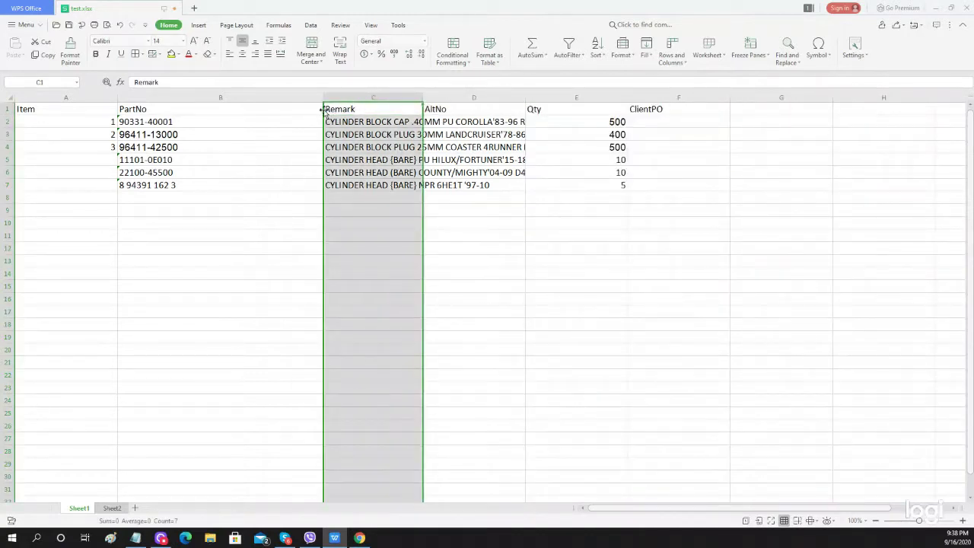
drag(323, 109, 773, 145)
click(376, 97)
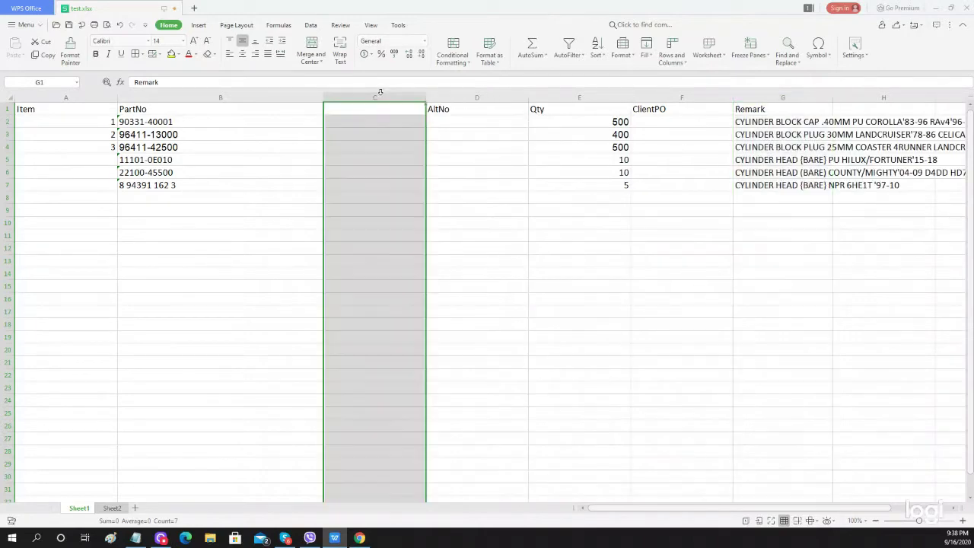
right_click(376, 98)
click(413, 173)
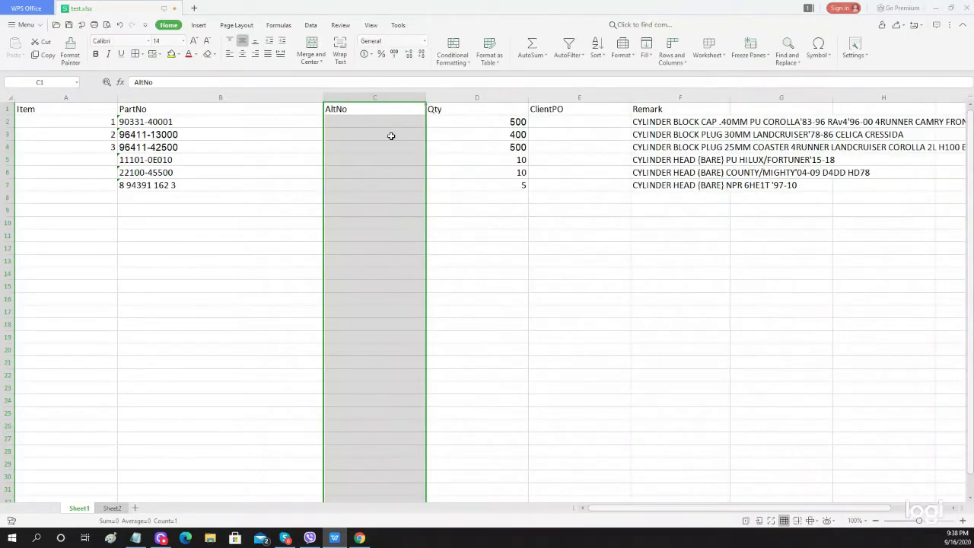
click(377, 111)
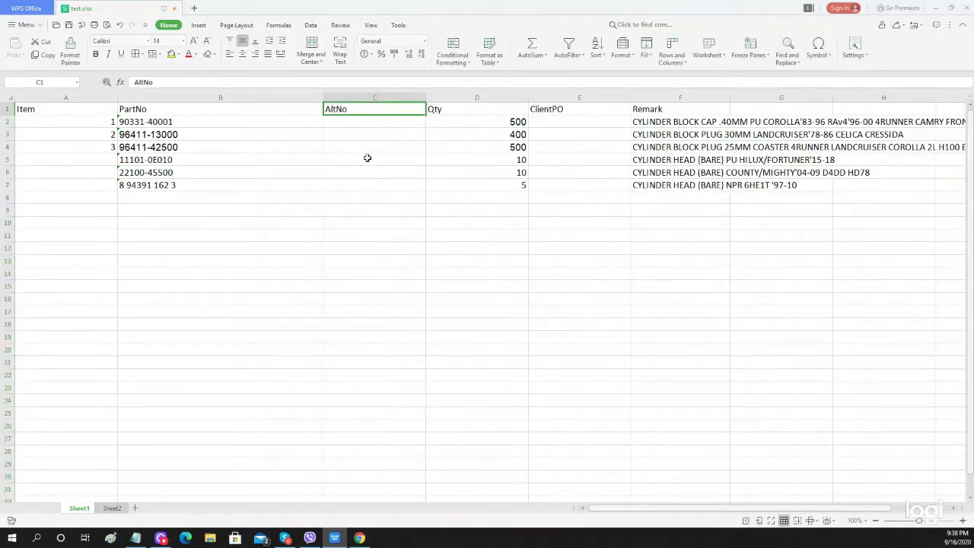
- Continue the Item numbering with 4, 5 and 6 in cells A5 to A7
click(80, 156)
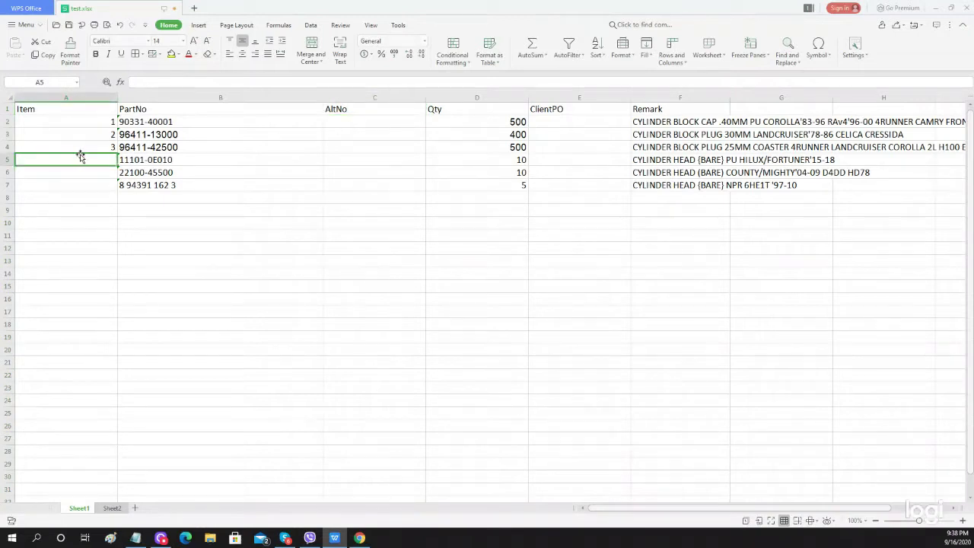
text(4)
key(Return)
text(5)
key(Return)
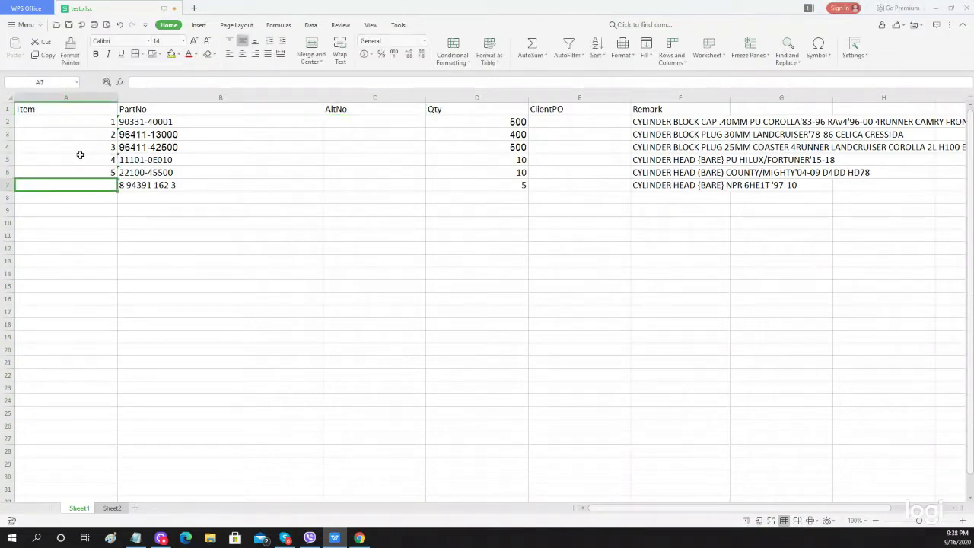
text(6)
key(Return)
click(91, 130)
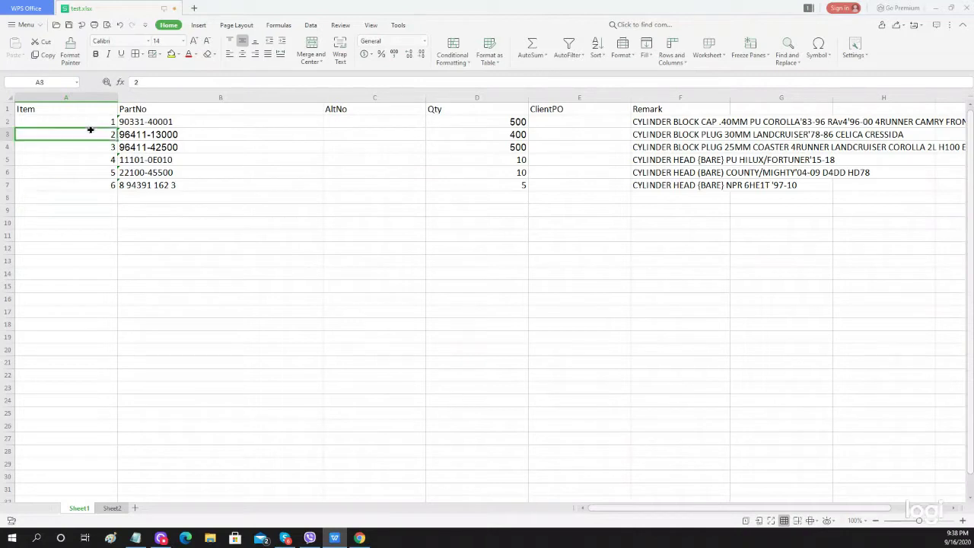
drag(90, 130, 95, 181)
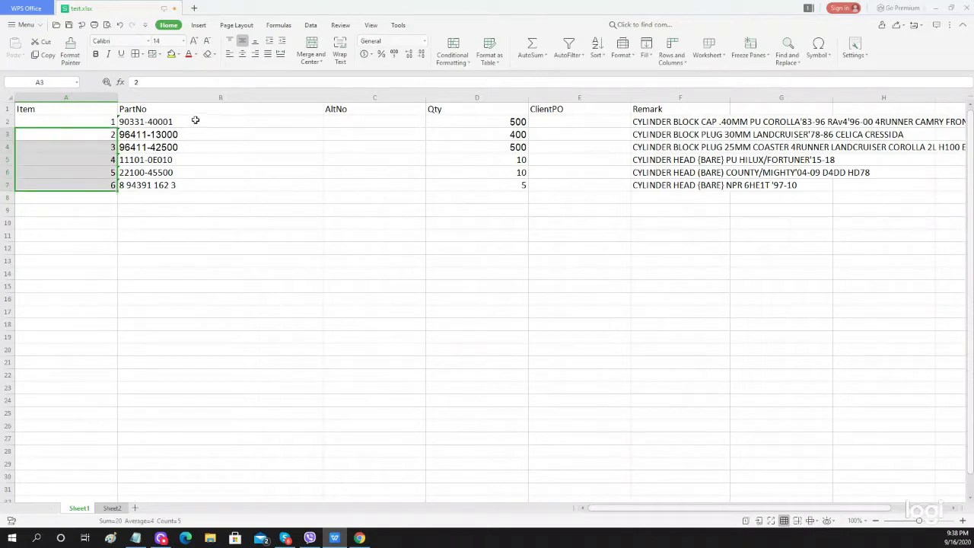
drag(195, 120, 198, 186)
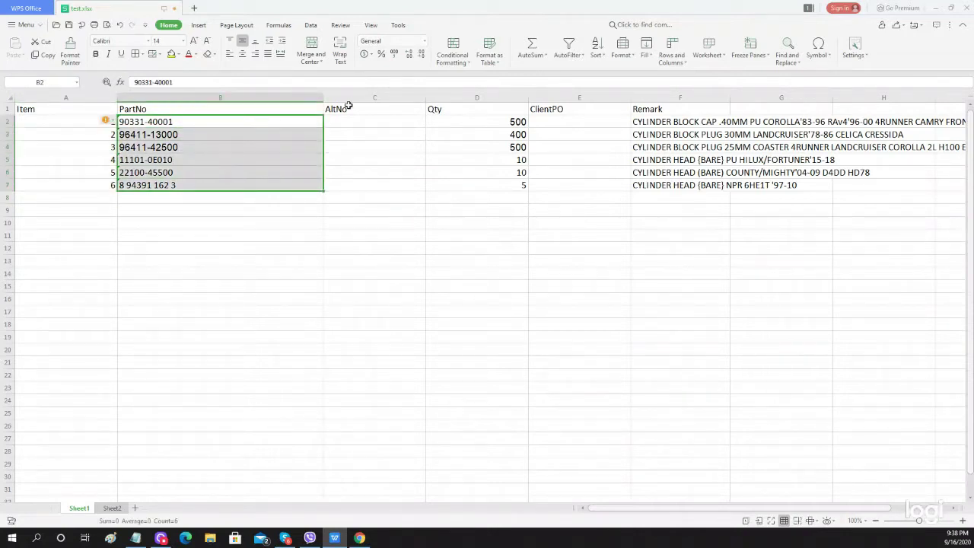
click(348, 108)
click(357, 99)
click(490, 120)
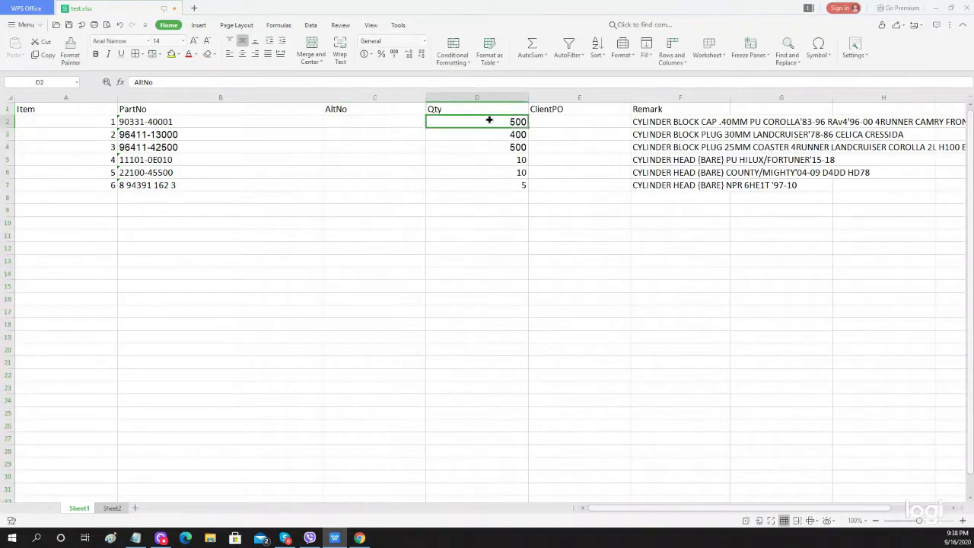
- Review the filled Qty, ClientPO, Remark and PartNo columns, then compare them with the source list in Notepad
drag(489, 121, 500, 180)
click(597, 118)
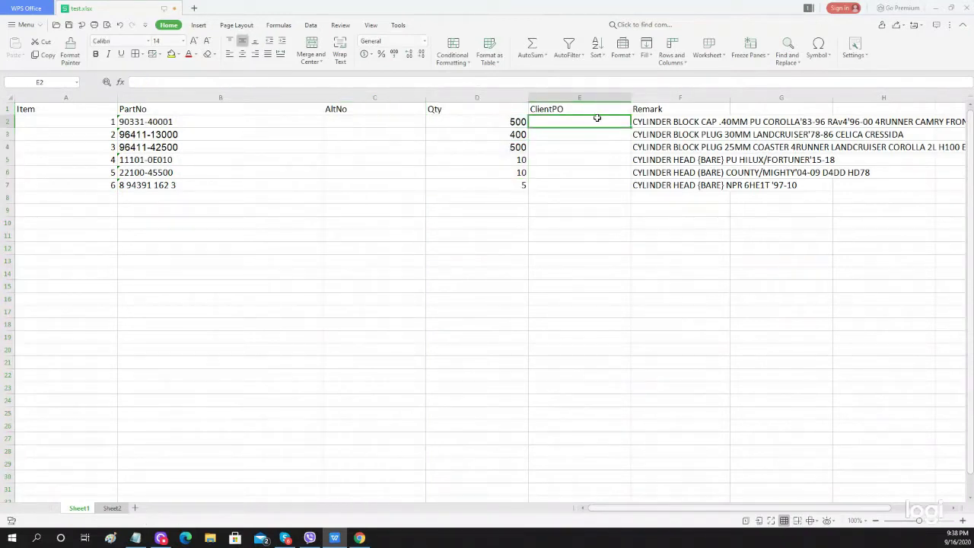
drag(675, 122, 690, 185)
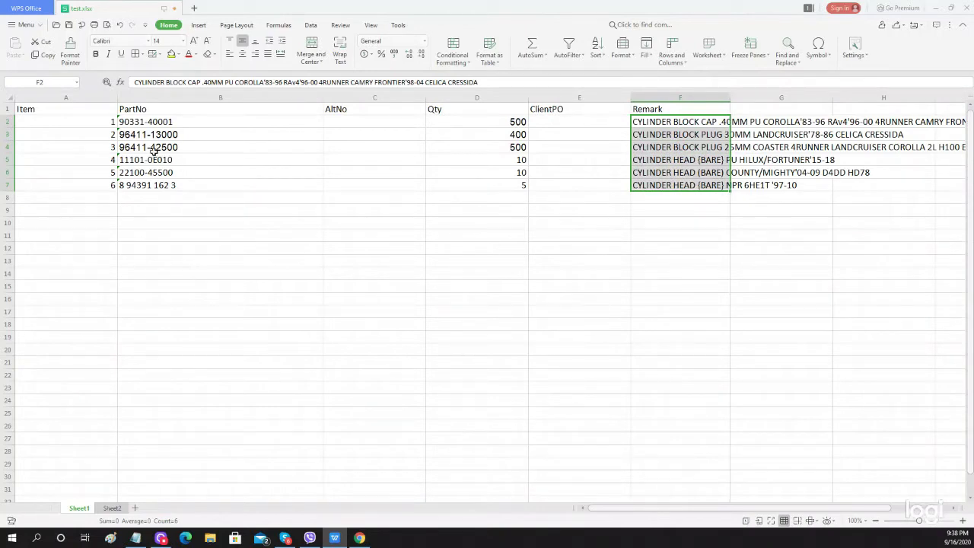
click(268, 296)
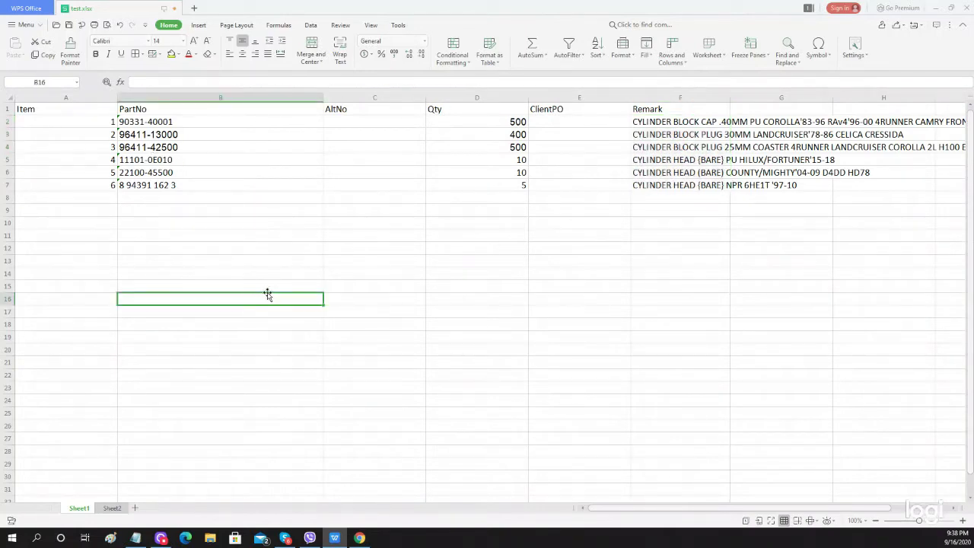
drag(174, 124, 174, 184)
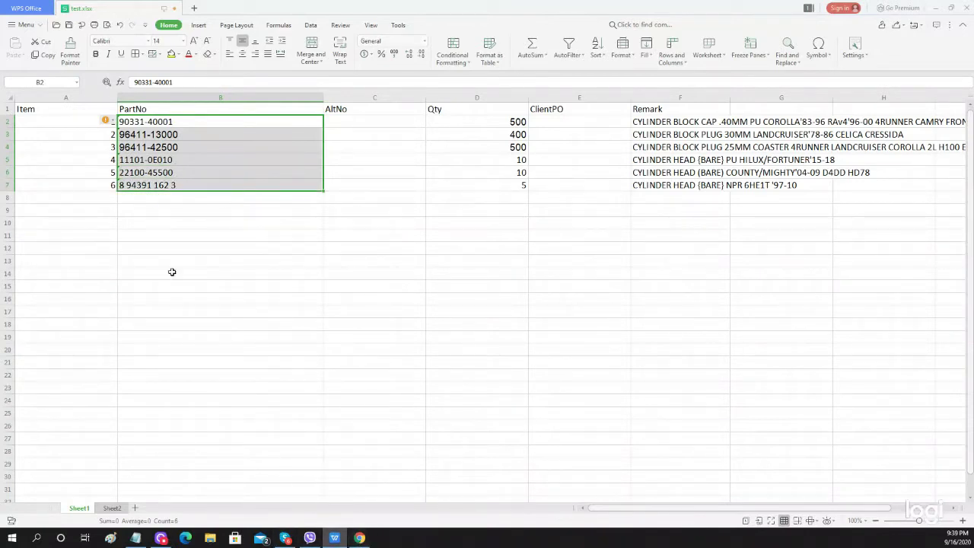
click(135, 538)
click(472, 230)
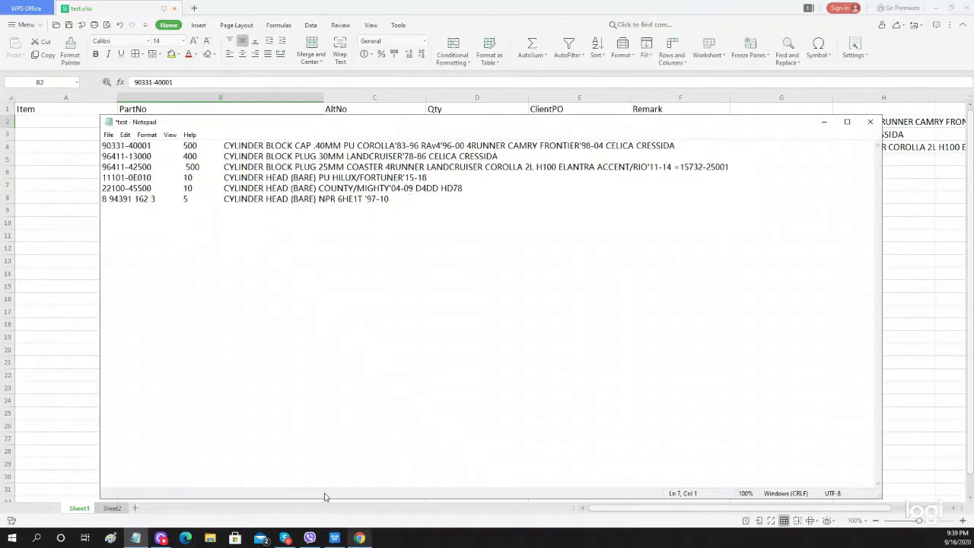
- Switch to the LUSAUTO website in Chrome and open the shopping cart
click(359, 538)
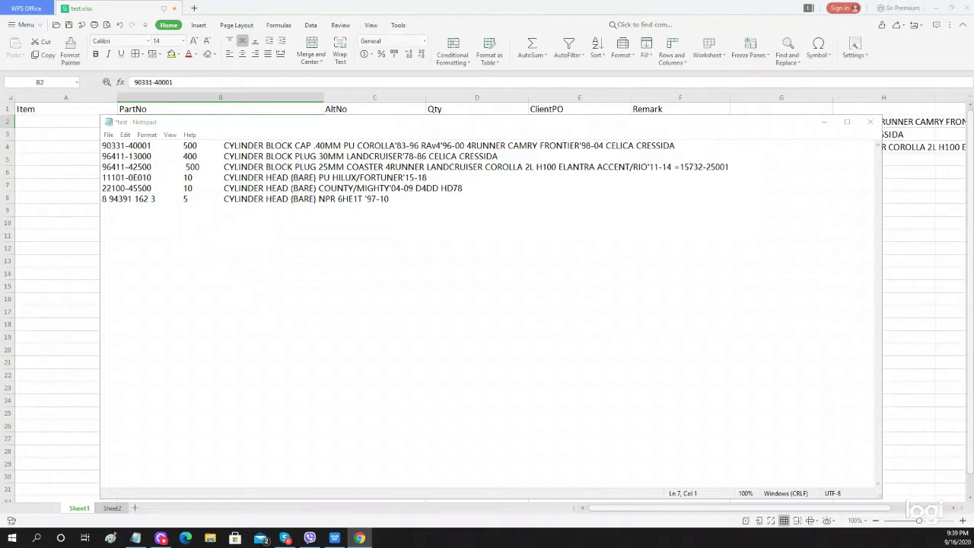
click(359, 538)
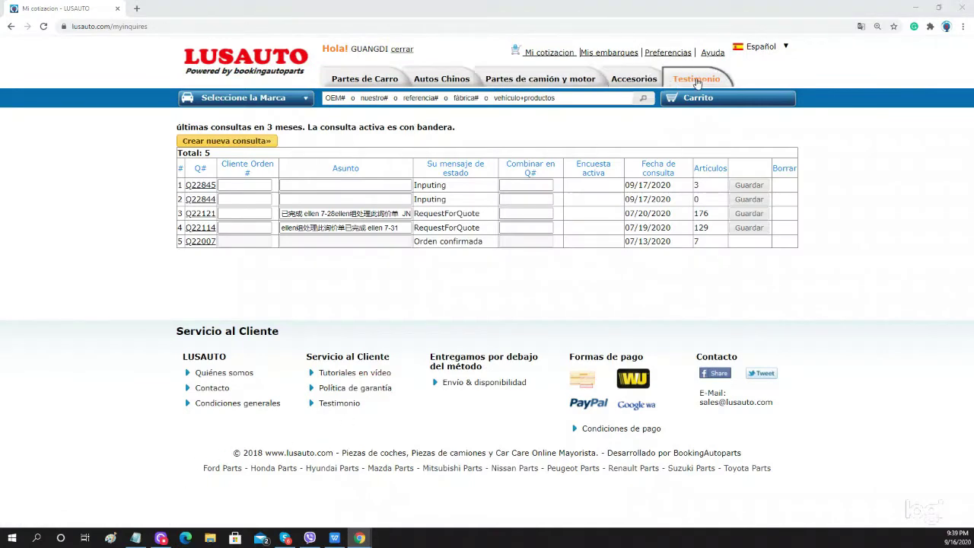
click(696, 104)
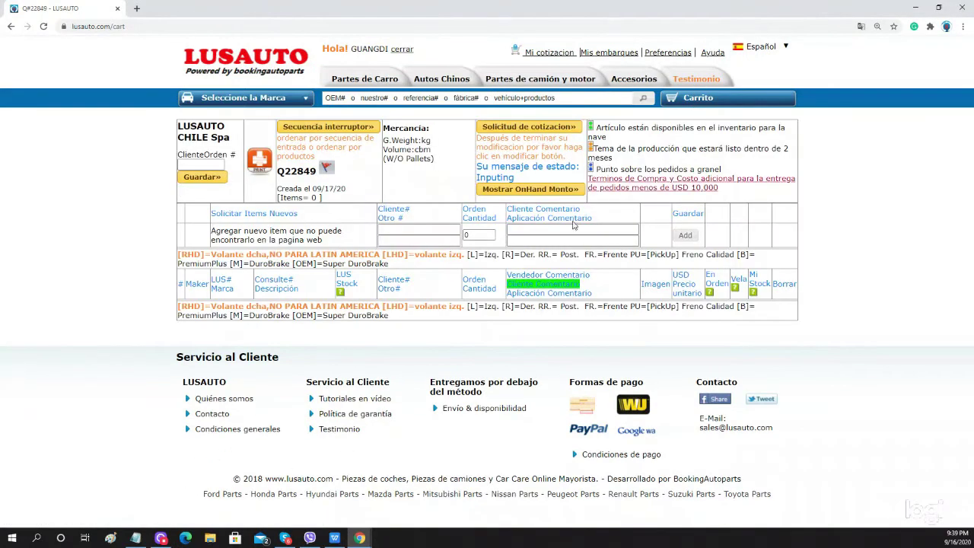
click(135, 538)
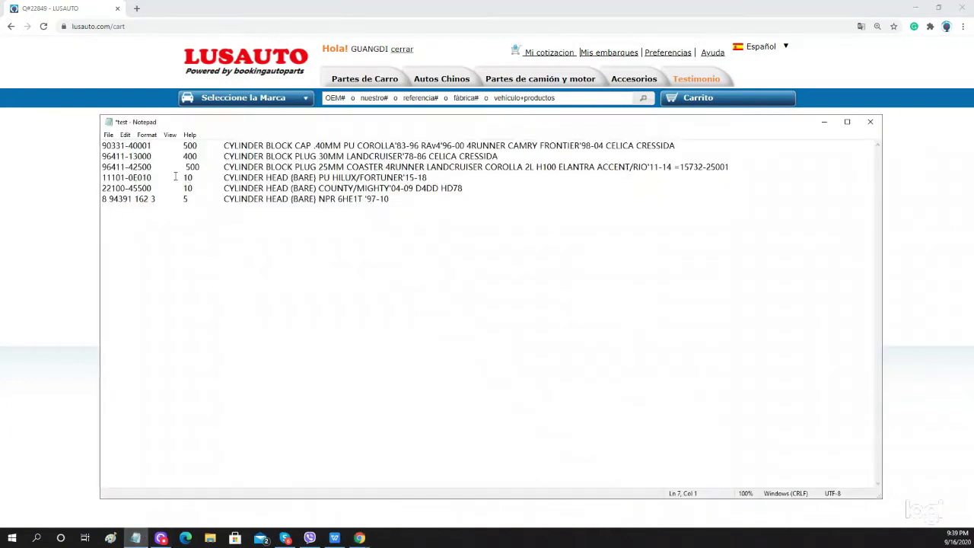
drag(152, 145, 27, 137)
key(ctrl+c)
click(73, 12)
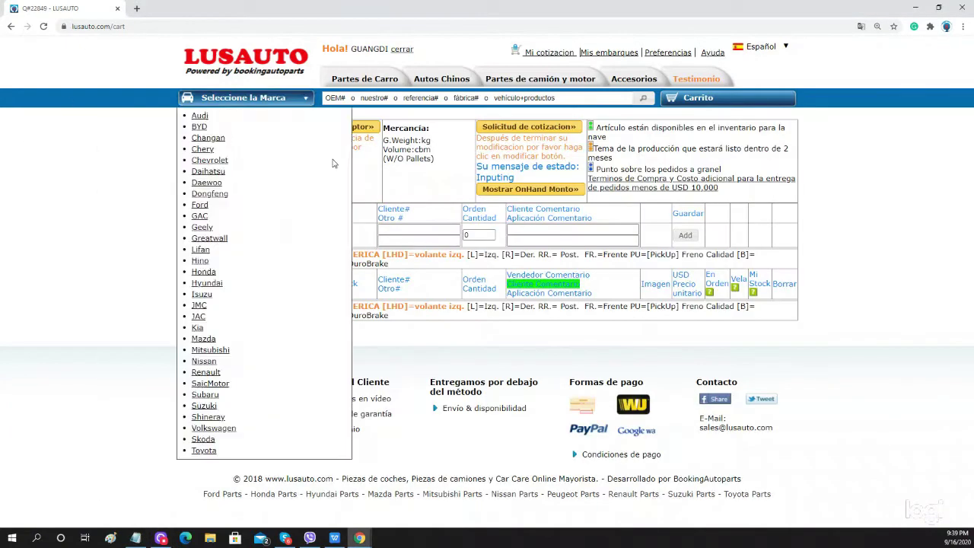
click(421, 238)
click(395, 231)
key(ctrl+v)
key(Tab)
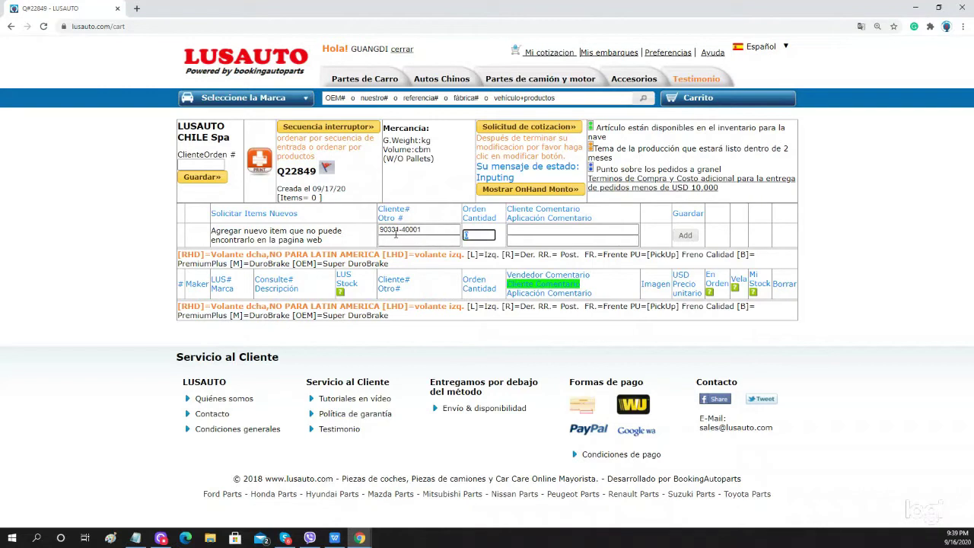
text(5000)
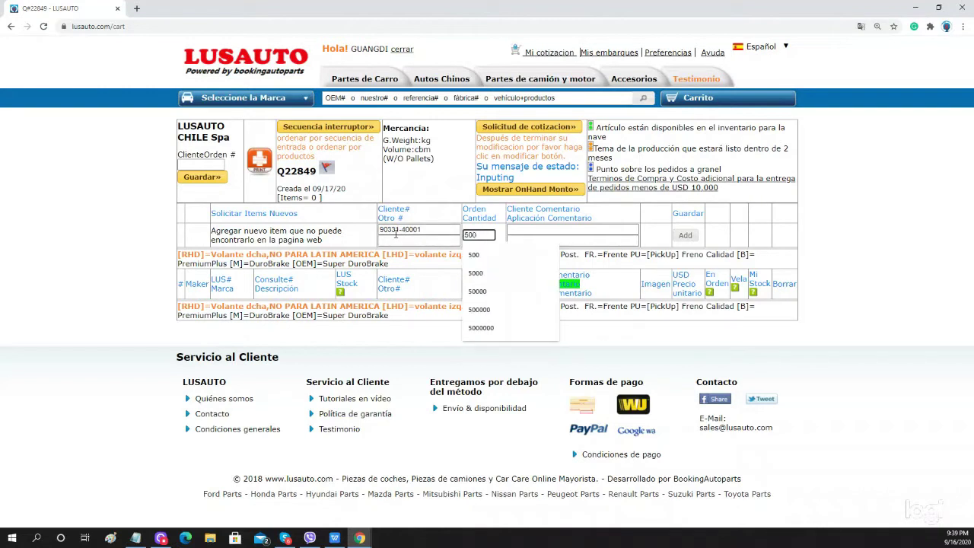
- Copy the CYLINDER BLOCK CAP description from Notepad into the new item's application comment and add the item to the cart
key(alt+Tab)
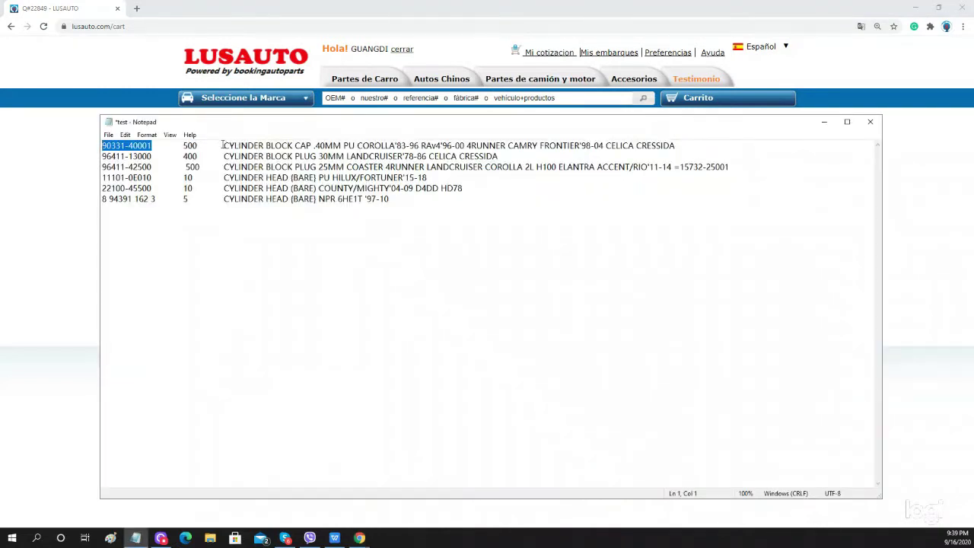
drag(222, 144, 675, 145)
key(alt+Tab)
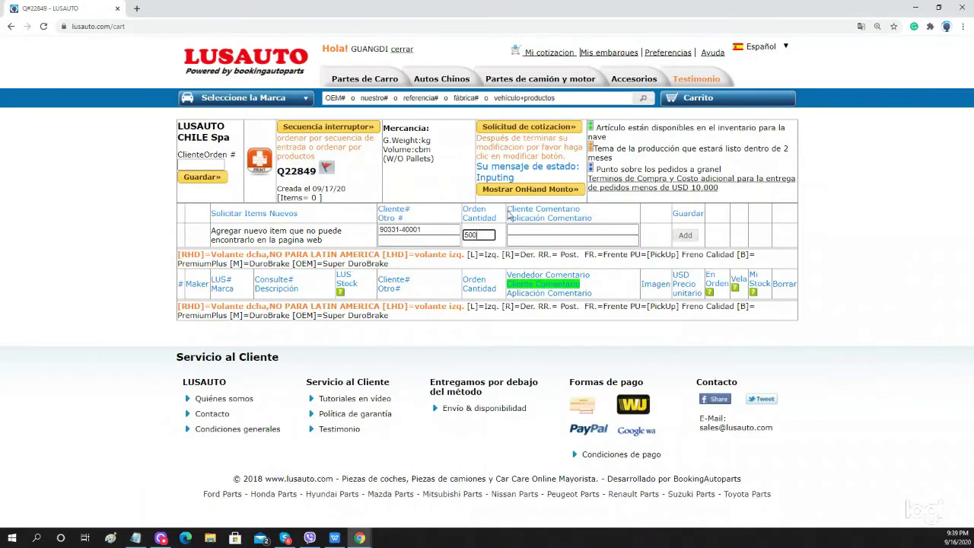
click(539, 240)
key(ctrl+v)
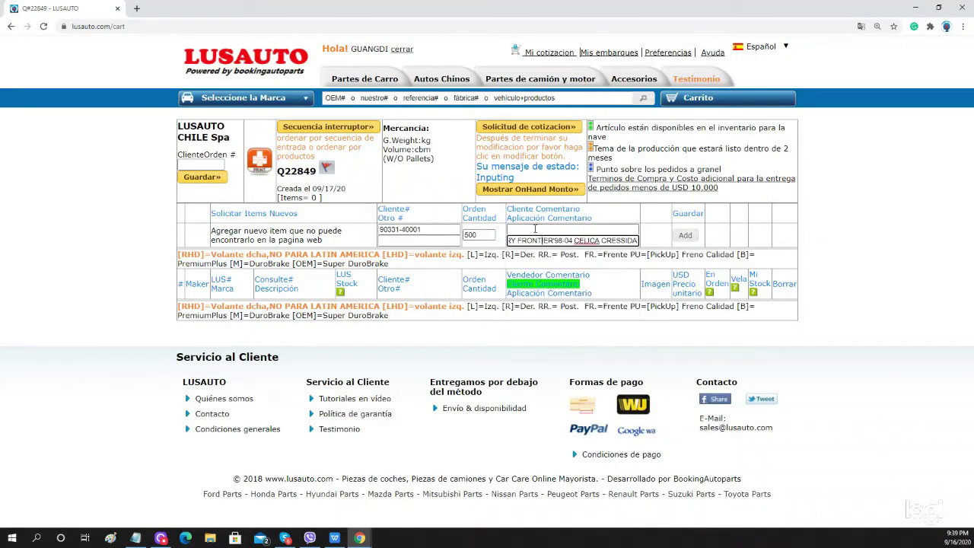
click(697, 240)
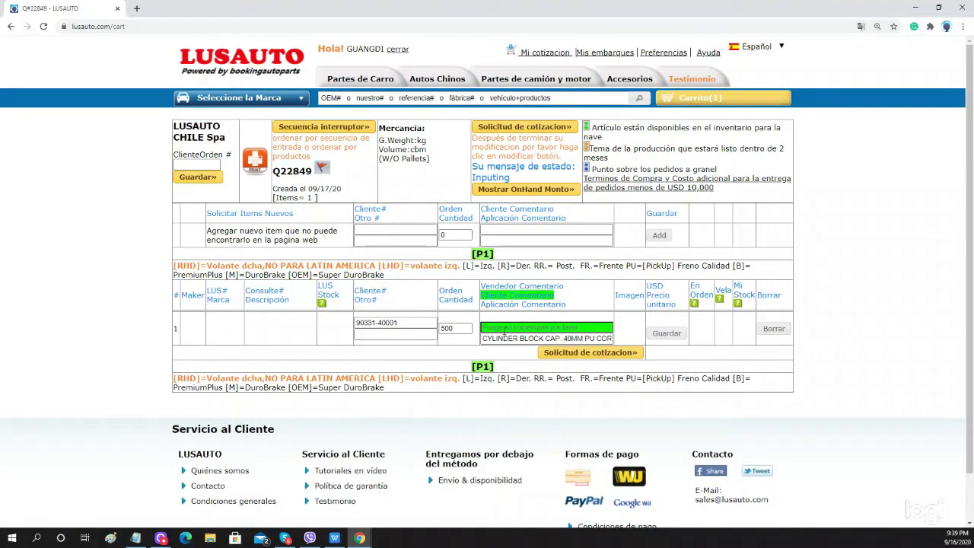
click(504, 327)
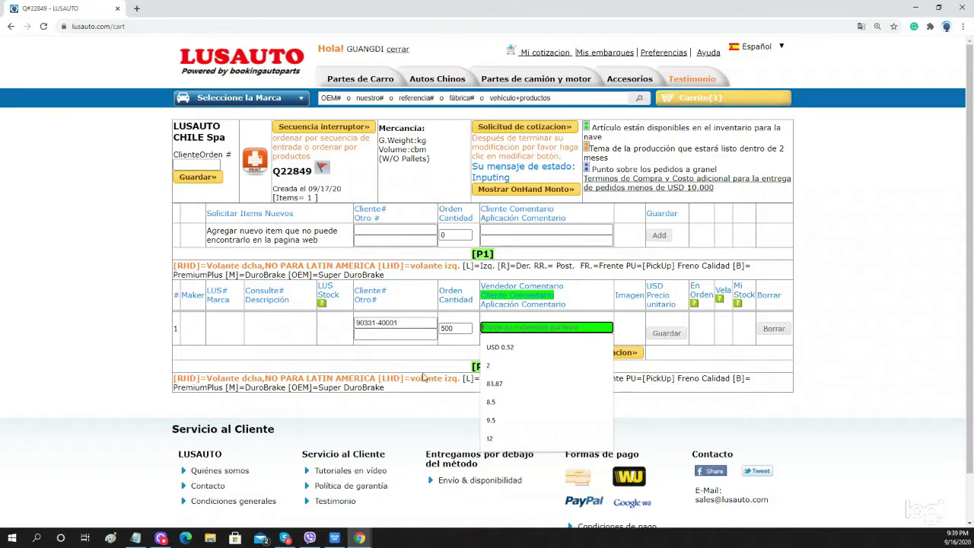
click(137, 538)
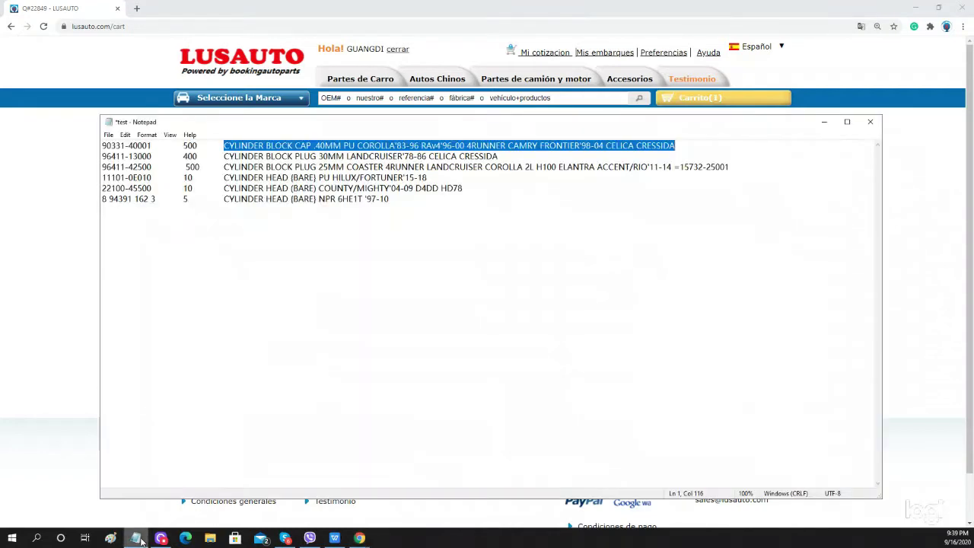
key(ctrl+End)
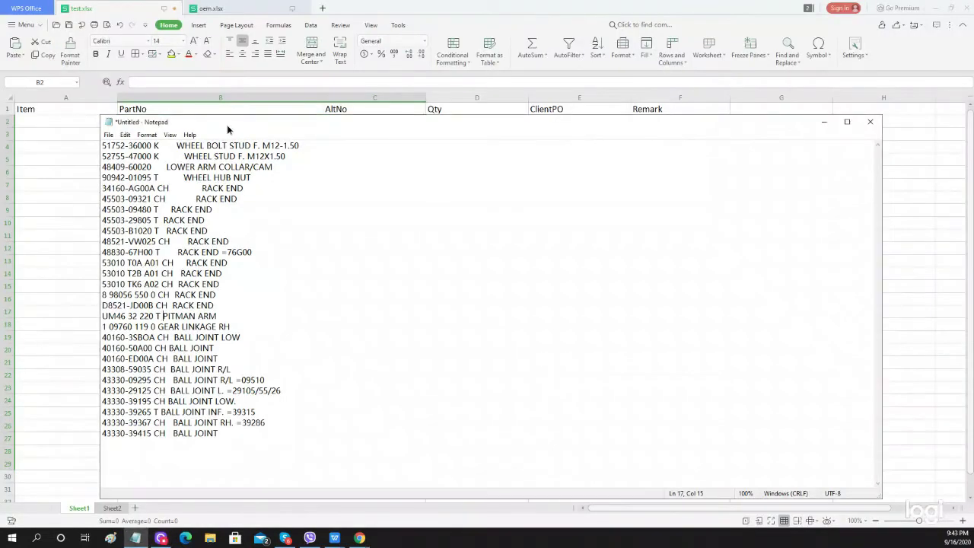
- Copy the whole parts list from the untitled Notepad file into the spreadsheet's PartNo column from B2 and widen column B
drag(228, 130, 236, 118)
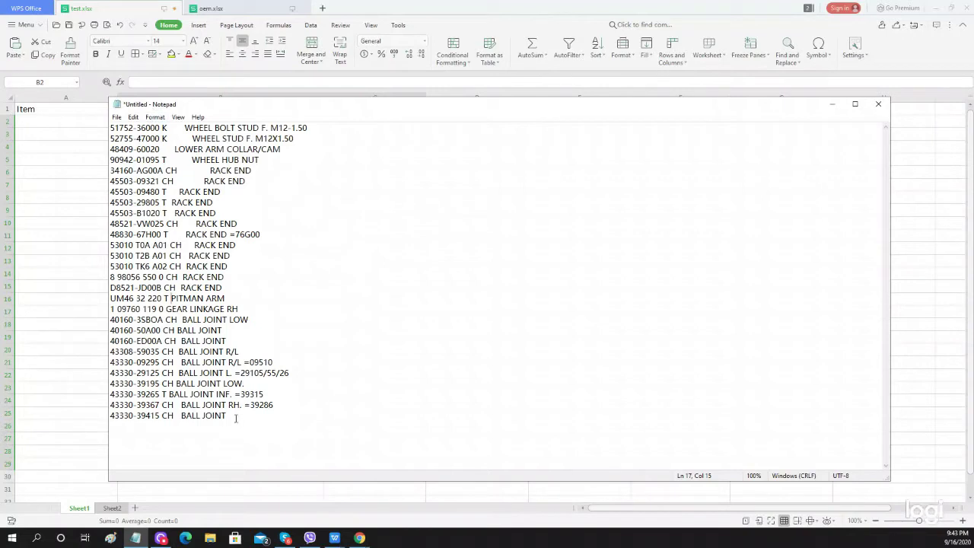
drag(226, 415, 58, 112)
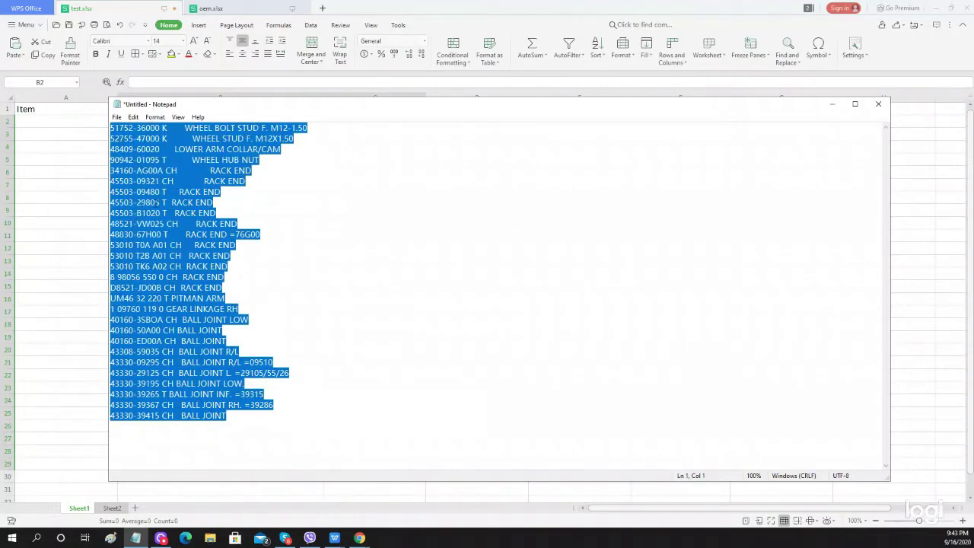
click(122, 13)
click(147, 122)
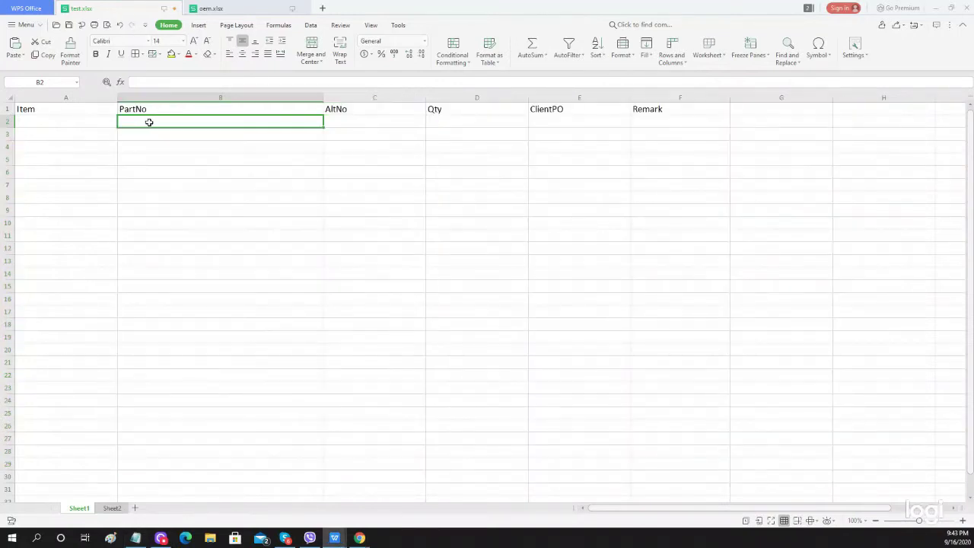
key(ctrl+v)
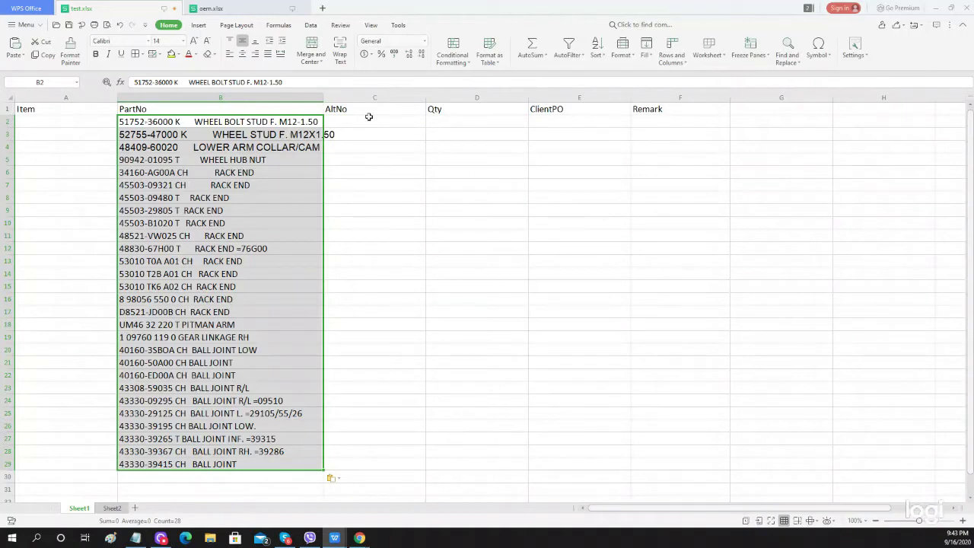
drag(330, 99, 360, 99)
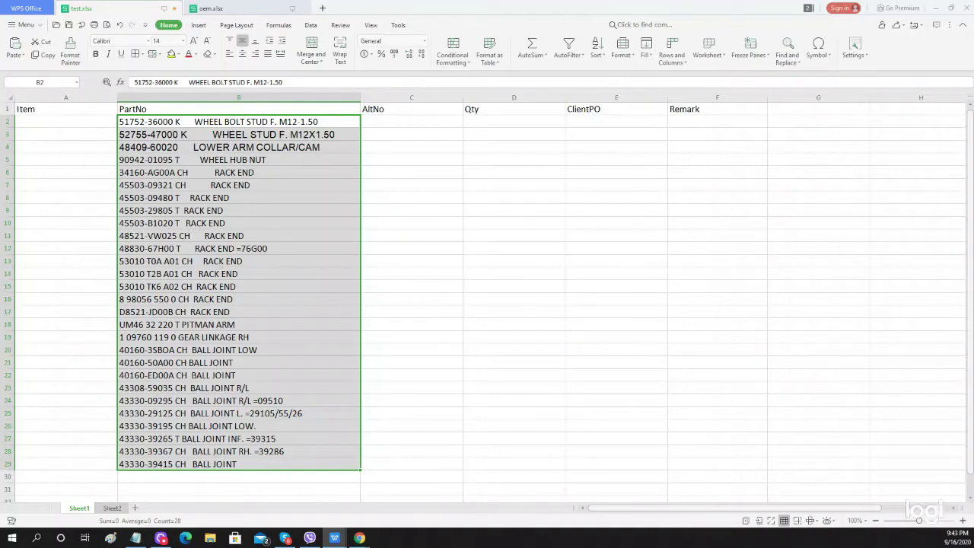
- In the untitled Notepad list, insert the separator ****** between the part number and description on the first three lines
click(137, 538)
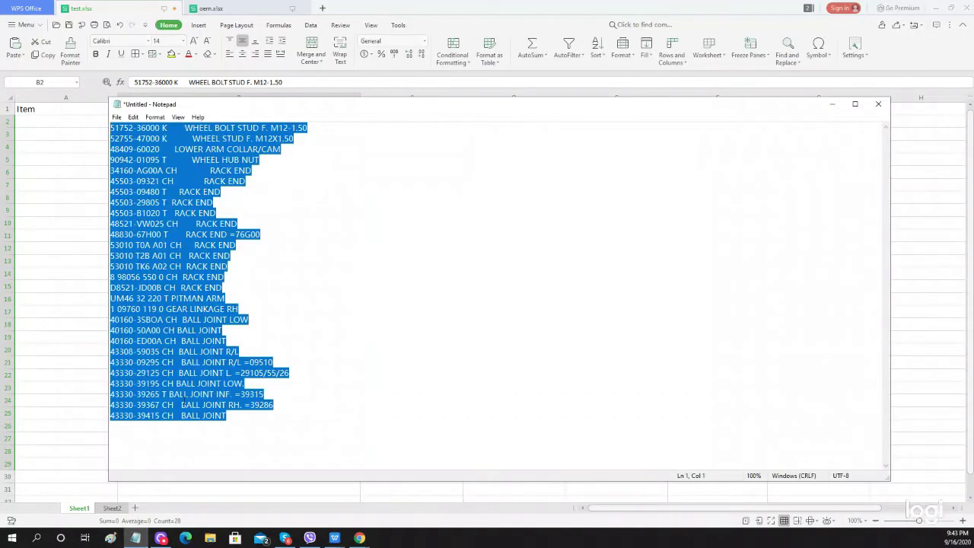
click(175, 138)
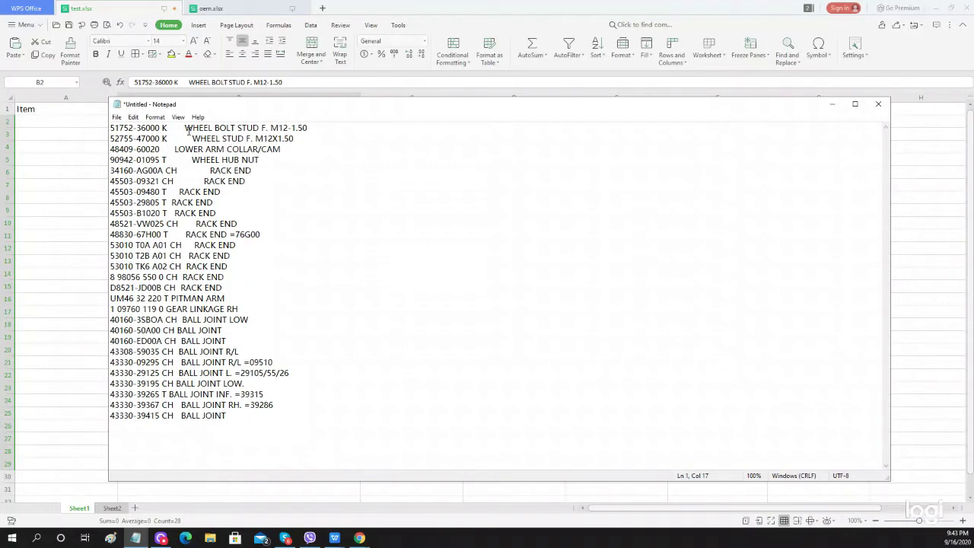
text(******)
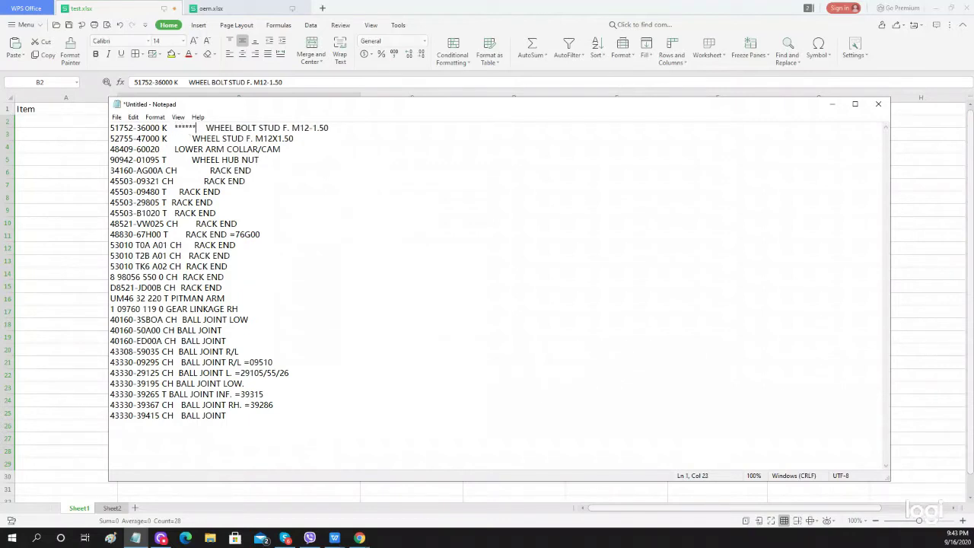
drag(197, 128, 172, 128)
key(ctrl+c)
click(179, 138)
key(ctrl+v)
click(172, 149)
key(ctrl+v)
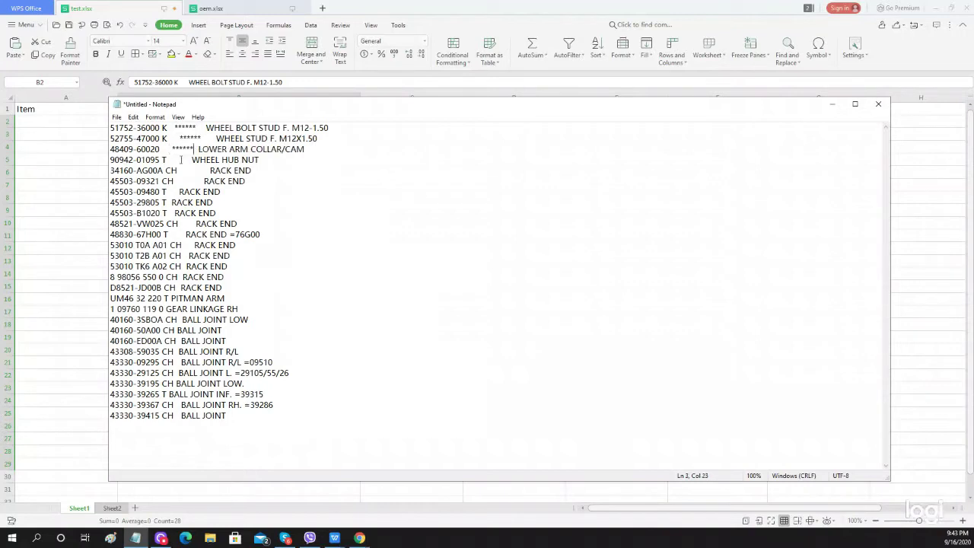
click(183, 160)
key(ctrl+v)
click(189, 170)
key(ctrl+v)
click(185, 181)
key(ctrl+v)
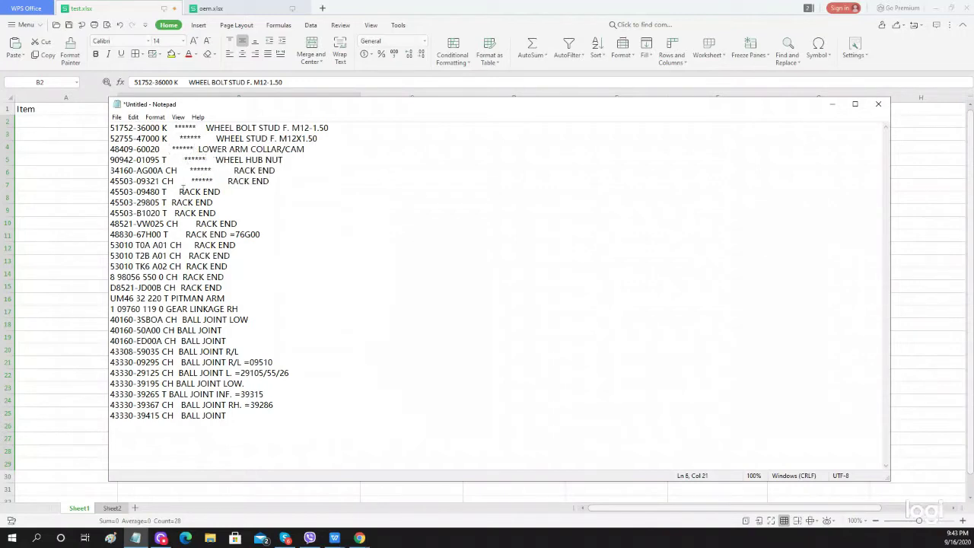
key(ctrl+v)
key(ctrl+v)
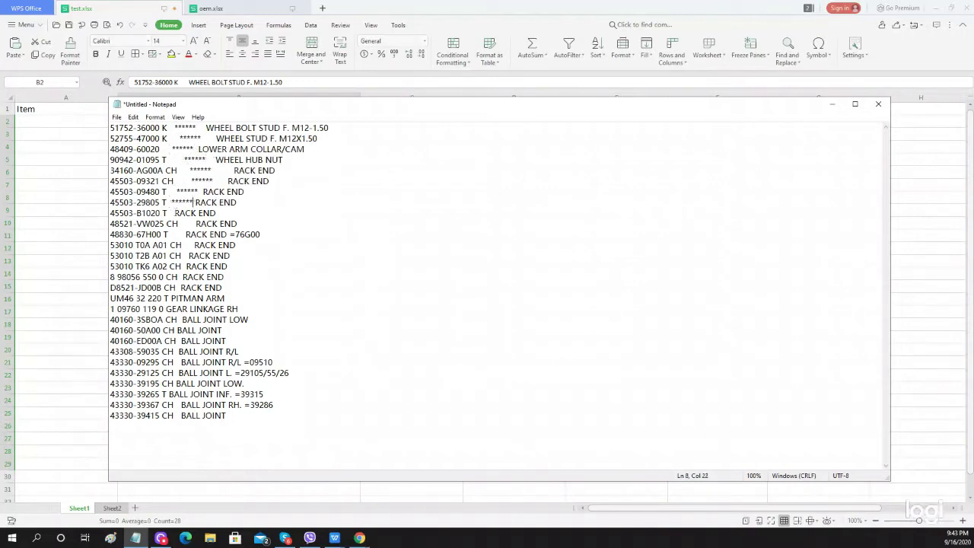
click(176, 213)
key(ctrl+v)
click(185, 224)
key(ctrl+v)
click(175, 235)
key(ctrl+v)
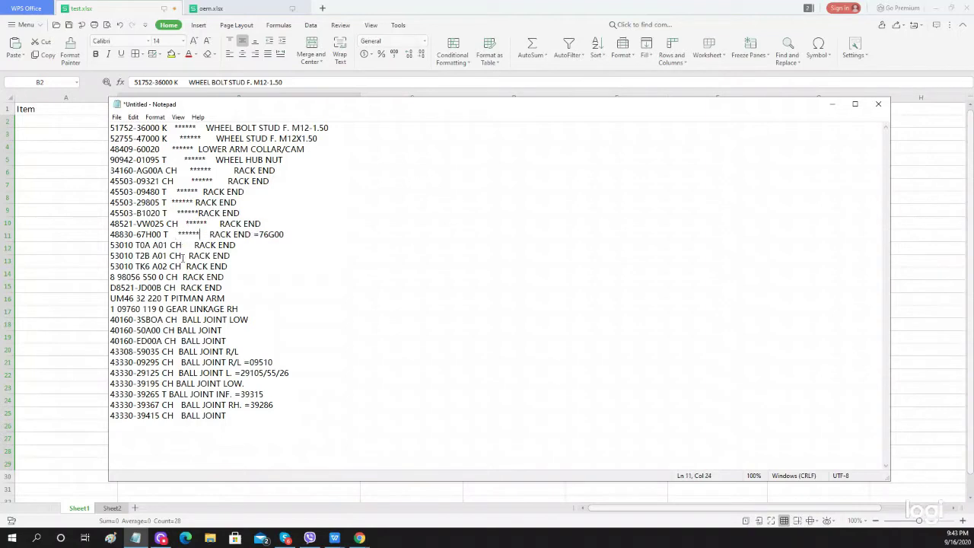
key(ctrl+v)
click(182, 255)
key(ctrl+v)
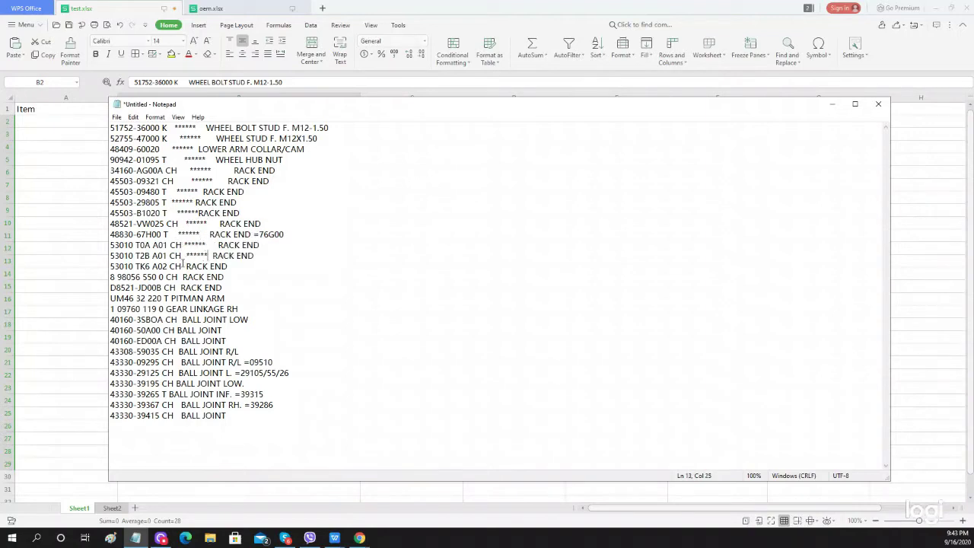
click(182, 267)
key(ctrl+v)
click(182, 277)
key(ctrl+v)
click(181, 288)
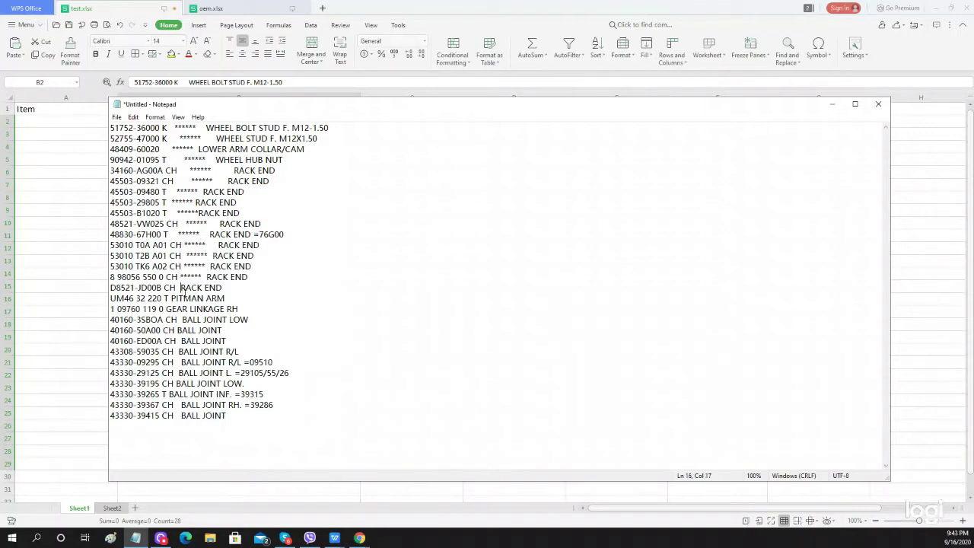
key(ctrl+v)
click(170, 299)
key(ctrl+v)
click(188, 309)
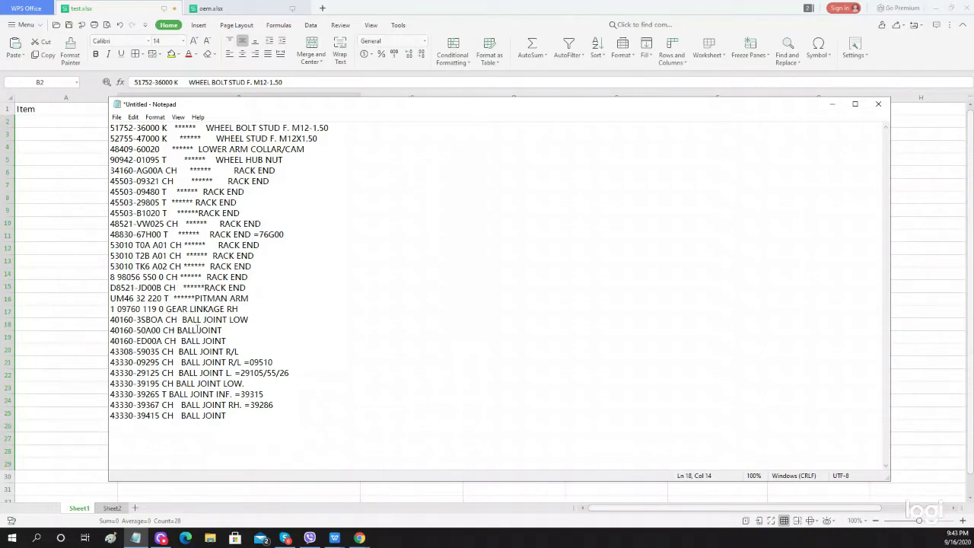
key(ctrl+v)
click(180, 321)
key(ctrl+v)
key(ctrl+v)
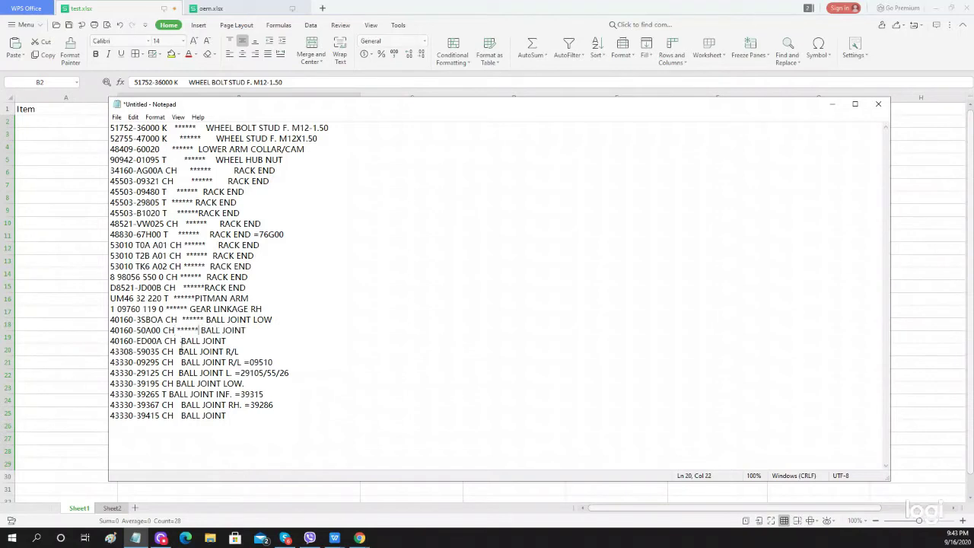
click(180, 341)
key(ctrl+v)
click(180, 352)
key(ctrl+v)
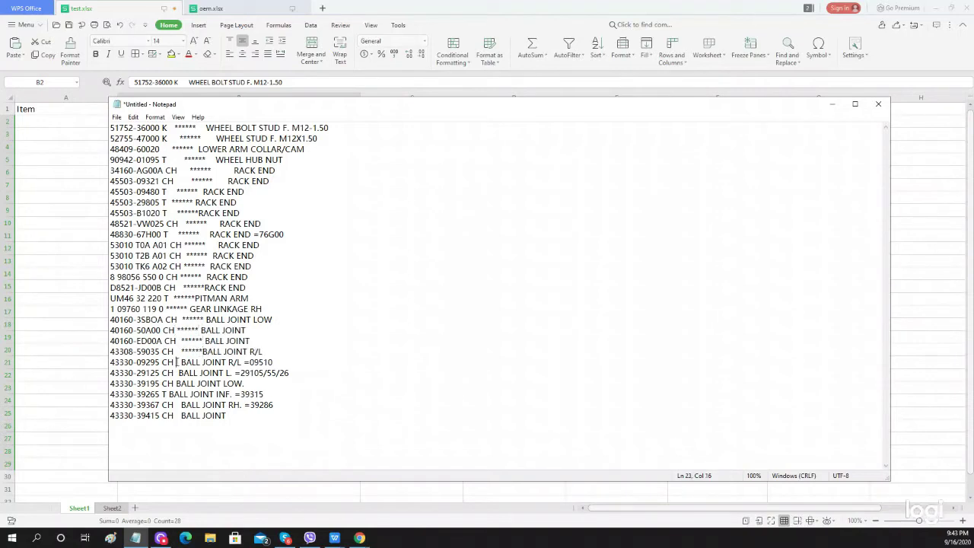
key(ctrl+v)
click(177, 373)
key(ctrl+v)
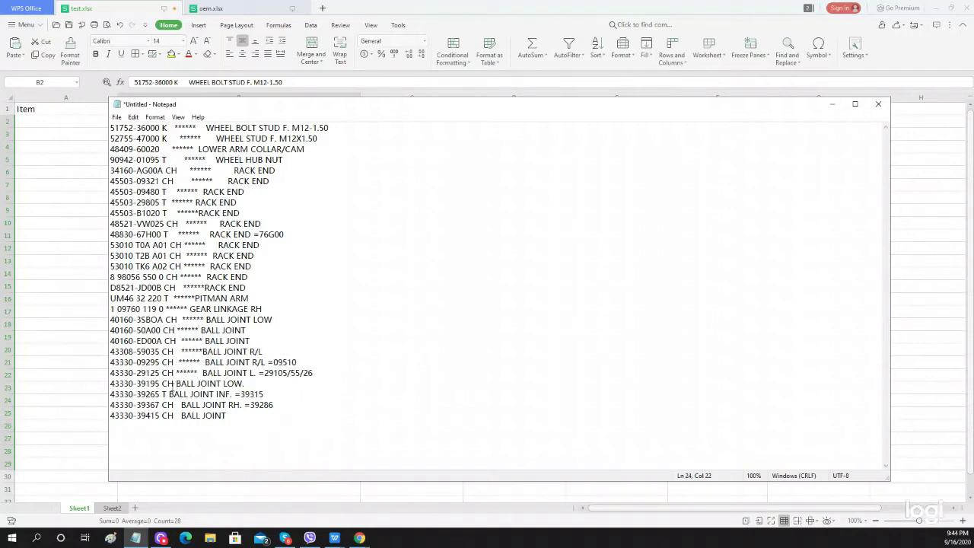
key(ctrl+v)
click(170, 394)
key(ctrl+v)
click(181, 404)
key(ctrl+v)
click(182, 416)
key(ctrl+v)
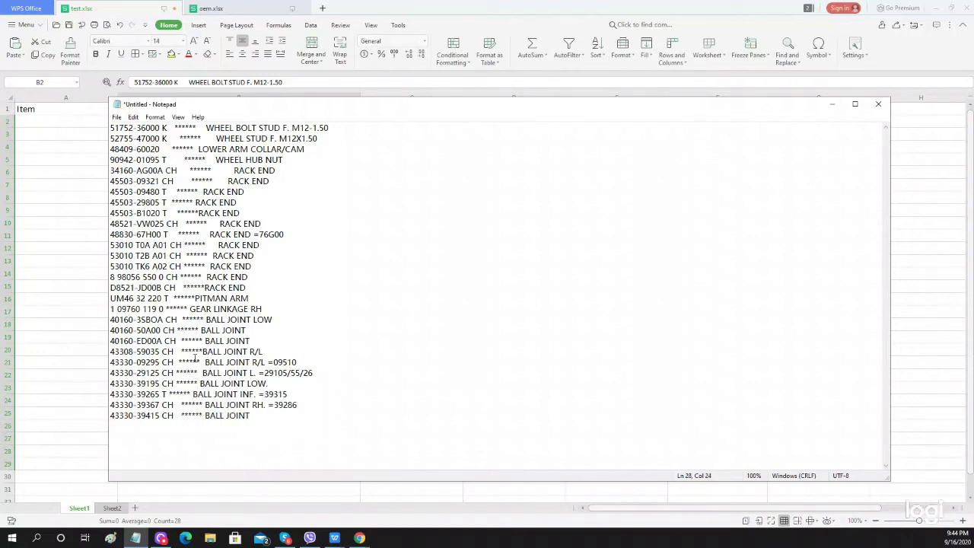
drag(198, 128, 173, 128)
click(133, 116)
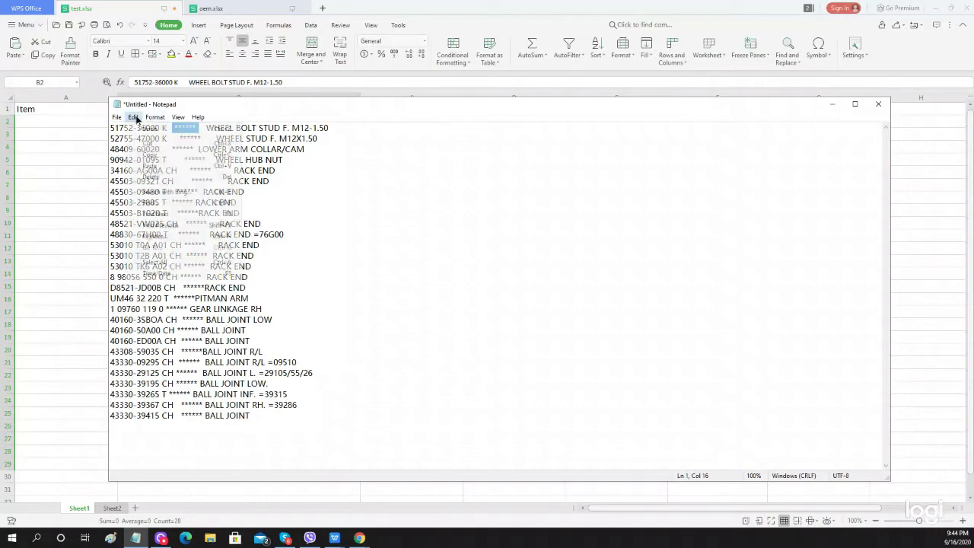
mouse_move(150, 118)
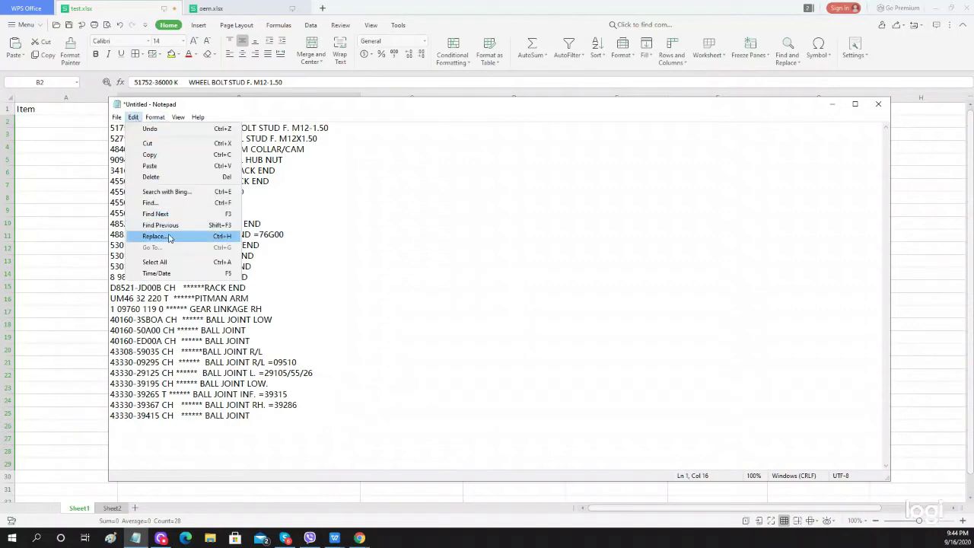
click(169, 239)
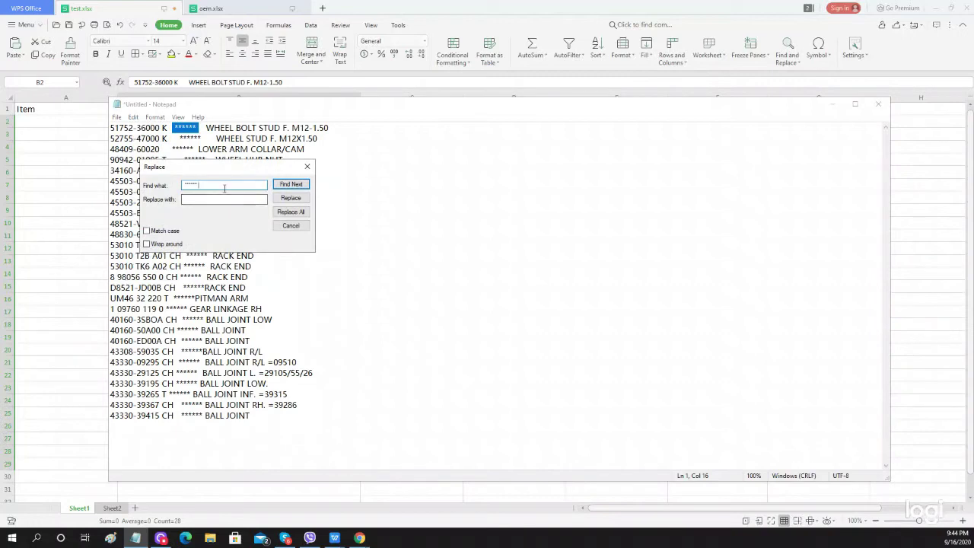
click(205, 200)
drag(219, 202, 147, 198)
key(BackSpace)
key(Tab)
click(307, 166)
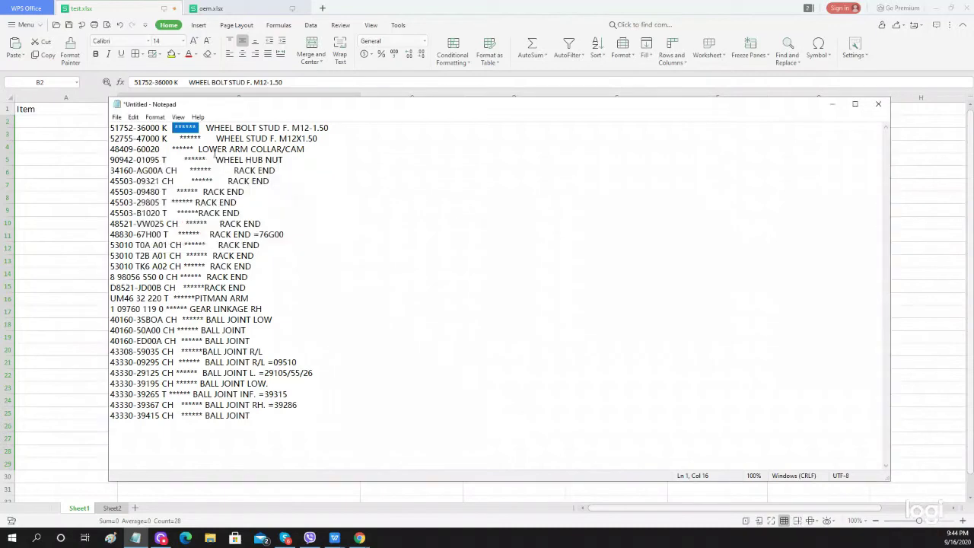
- Add a tab character after the description at the end of the list's first line
click(362, 129)
key(shift+Left)
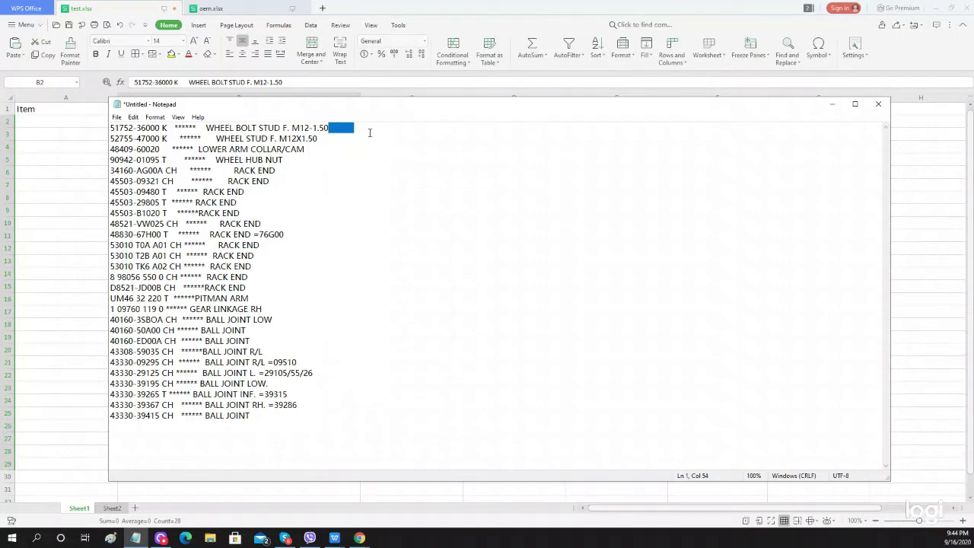
key(ctrl+shift+Left)
- Replace every ****** separator in the Notepad list with the tab character copied from the end of the first line
click(200, 127)
drag(197, 127, 172, 127)
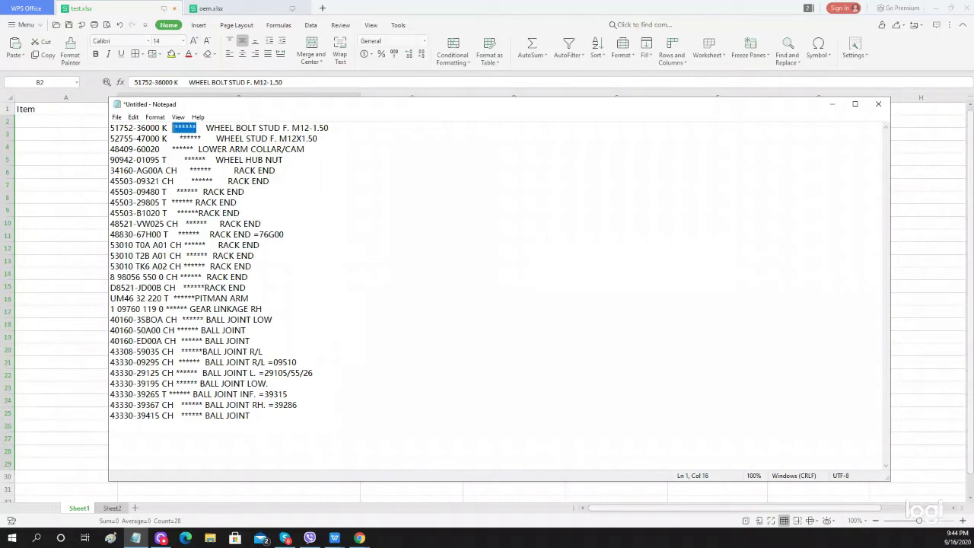
click(133, 116)
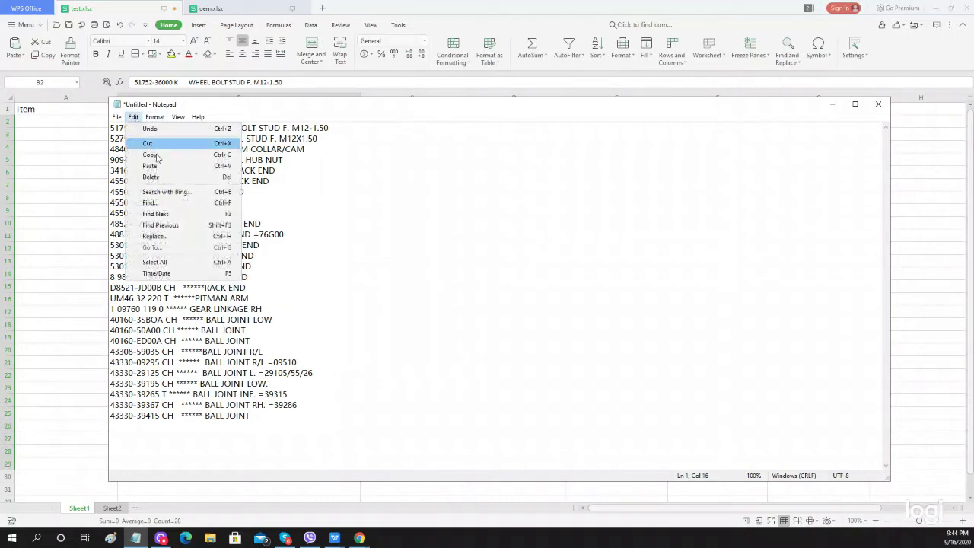
click(169, 240)
click(337, 127)
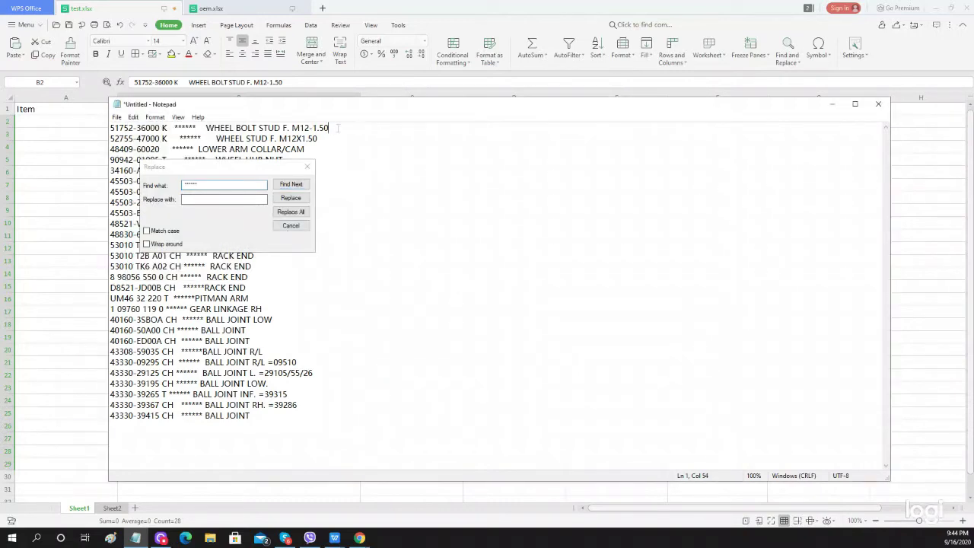
drag(337, 127, 354, 127)
click(212, 198)
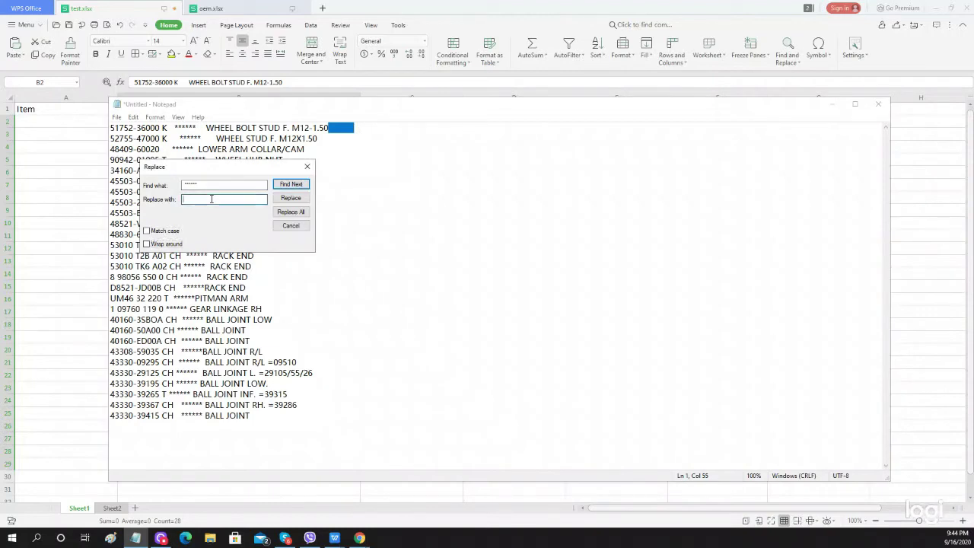
drag(329, 128, 354, 128)
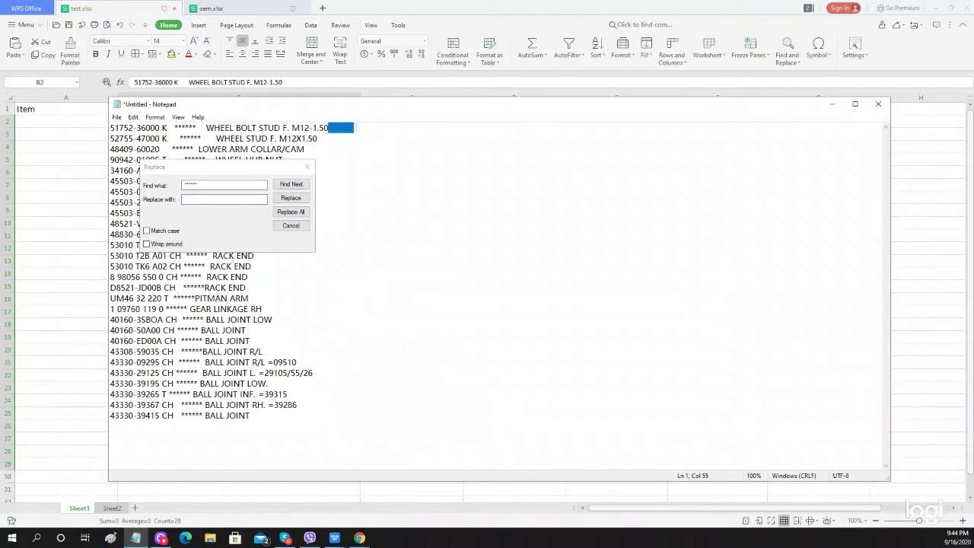
key(ctrl+c)
click(186, 201)
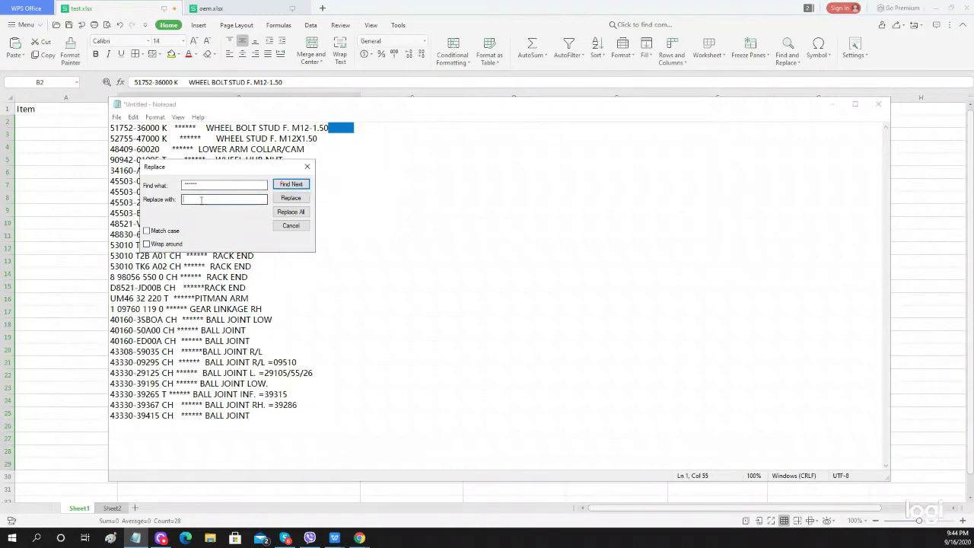
key(ctrl+v)
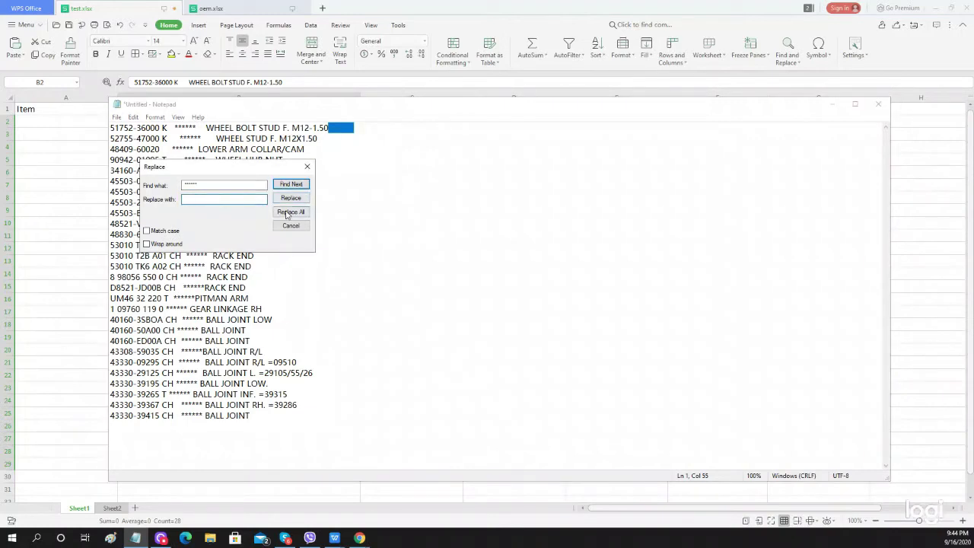
click(291, 212)
click(307, 166)
- Copy the whole tab-separated list from Notepad into the test.xlsx spreadsheet, overwriting the old entries from B2
drag(240, 416, 62, 122)
double_click(181, 128)
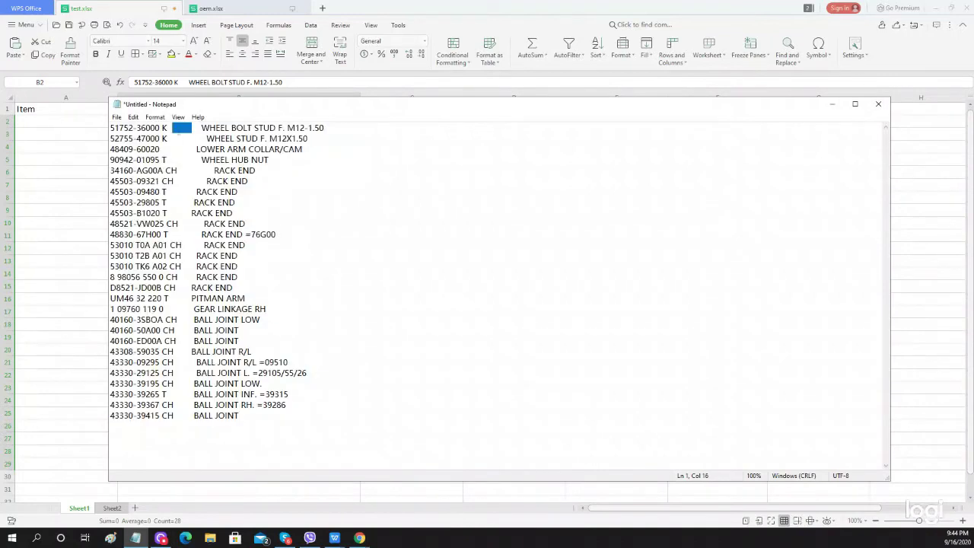
click(231, 171)
drag(111, 128, 317, 417)
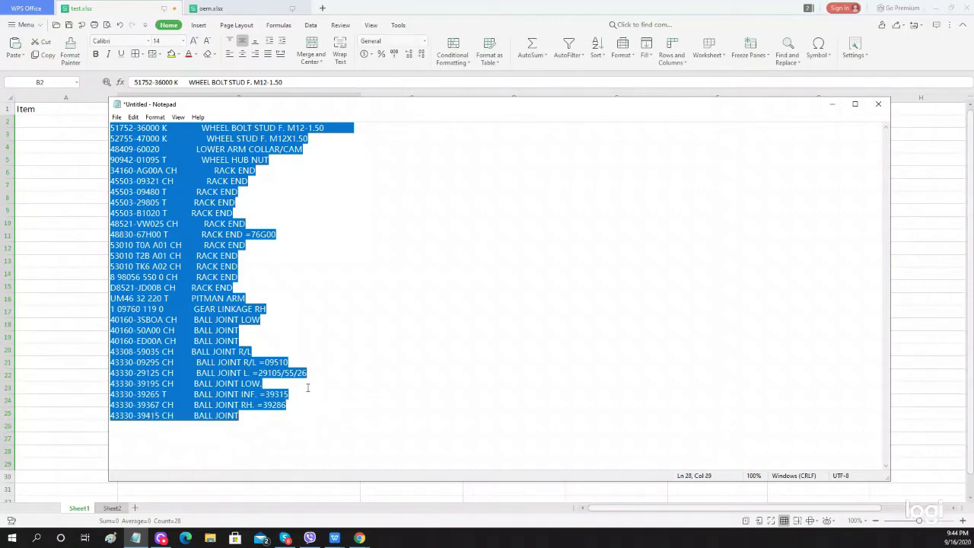
click(117, 6)
click(190, 125)
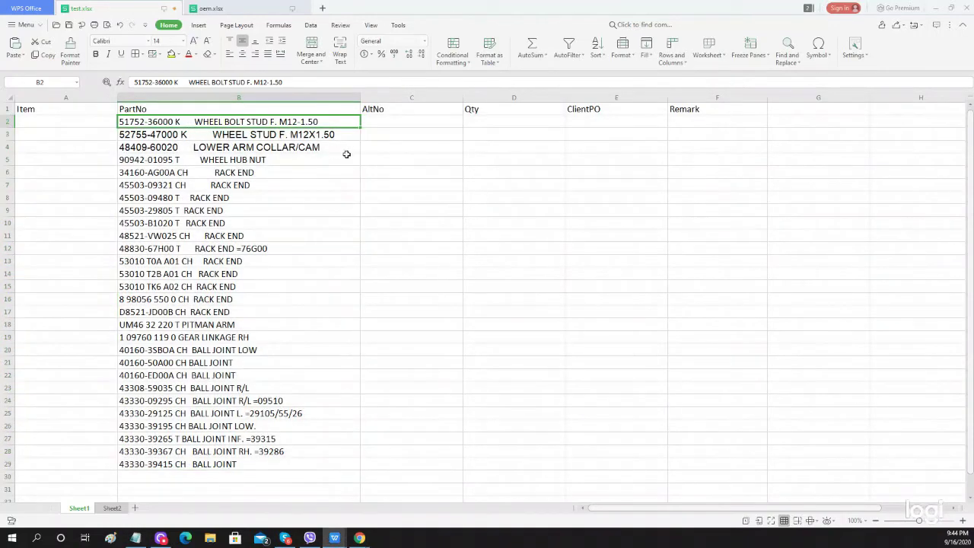
key(ctrl+v)
scroll(441, 256, down, 1)
scroll(442, 257, up, 1)
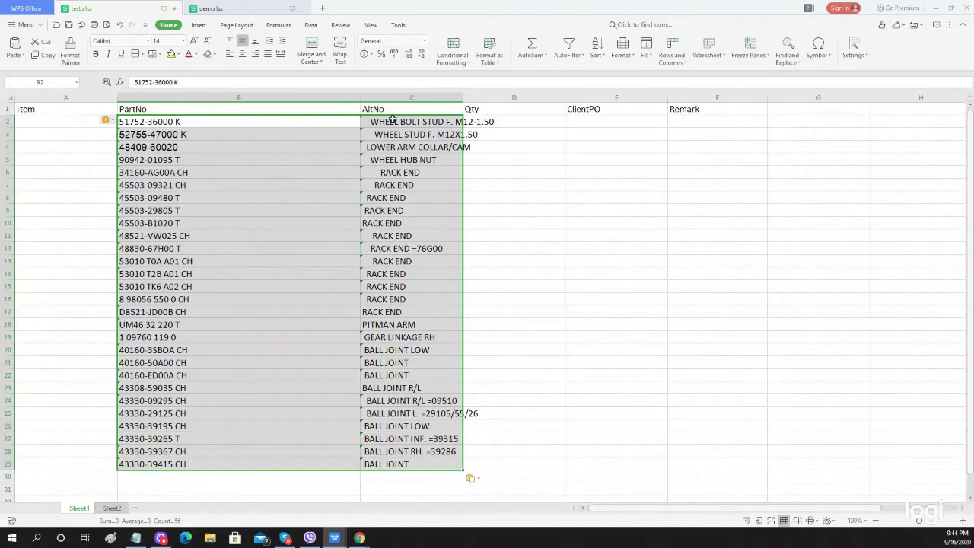
- Move the descriptions in C2:C29 from the AltNo column to the Remark column, starting at F2
drag(384, 121, 406, 464)
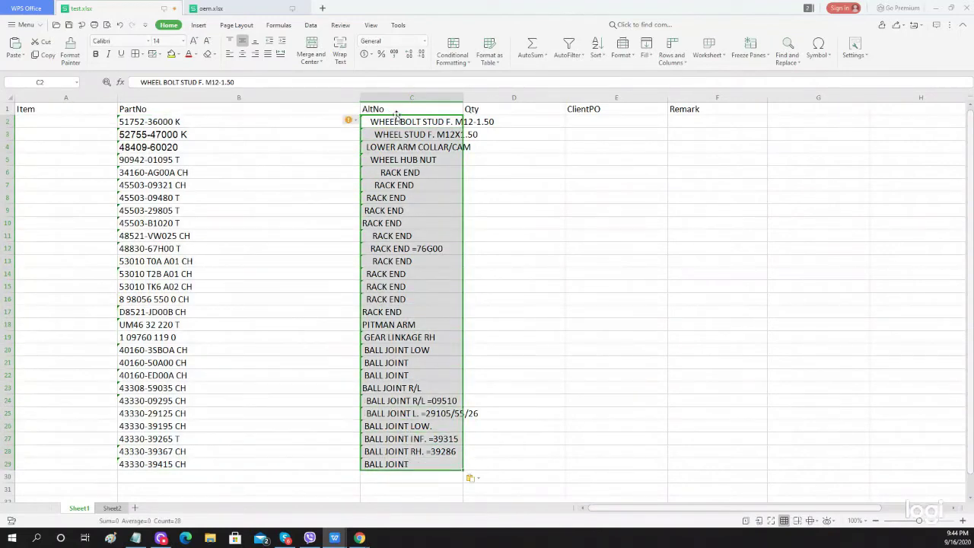
drag(398, 118, 693, 120)
click(695, 119)
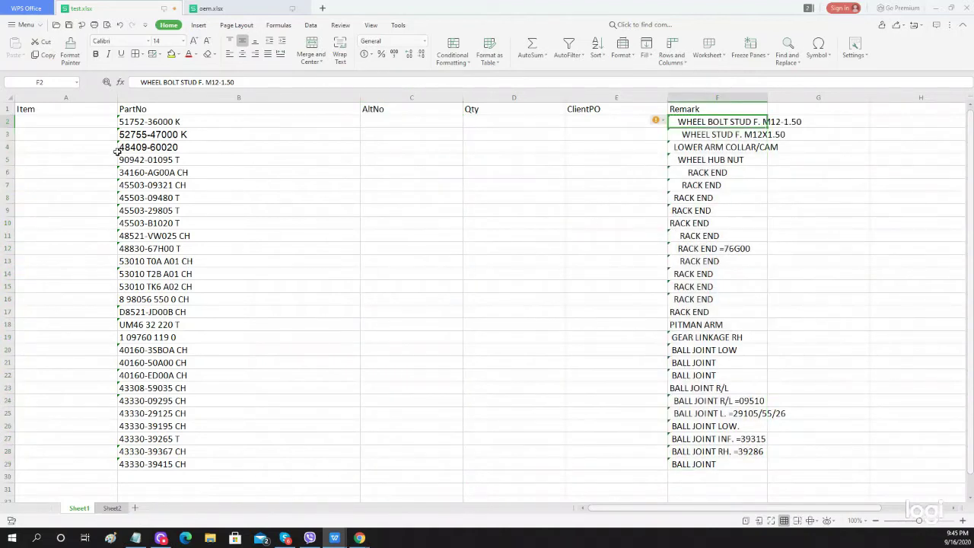
- Copy the part numbers in B2:B29 and paste them over the entire text of the untitled Notepad file
click(186, 125)
drag(190, 122, 211, 460)
key(ctrl+c)
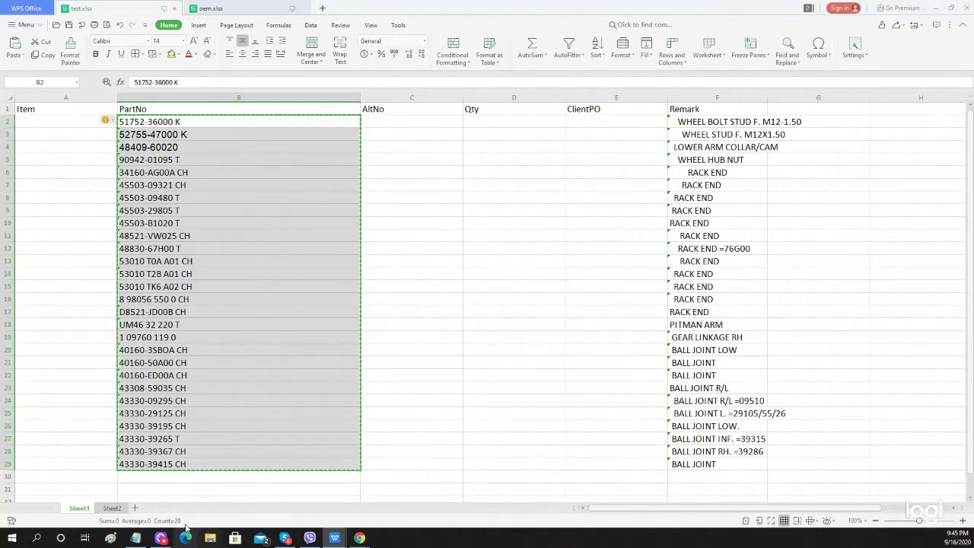
click(136, 538)
click(270, 424)
key(ctrl+a)
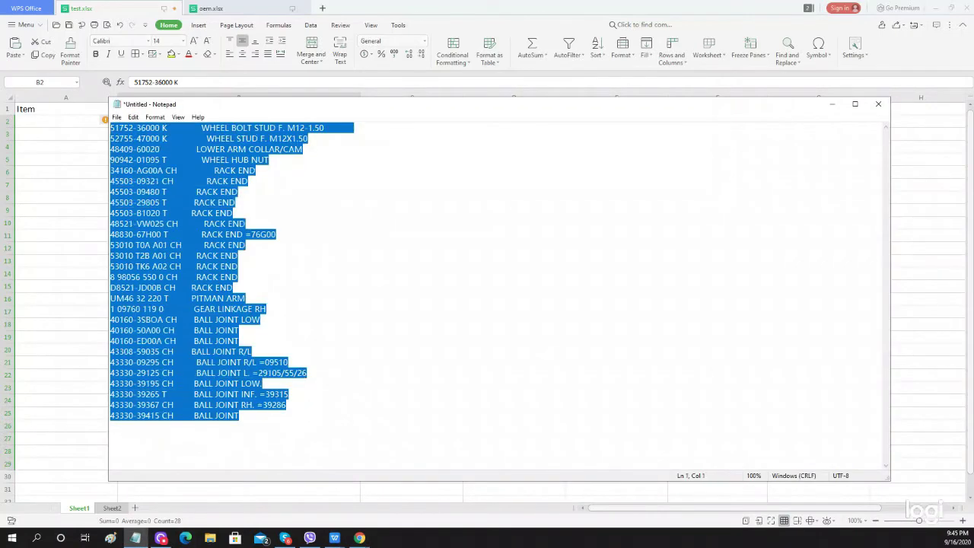
key(ctrl+v)
click(163, 128)
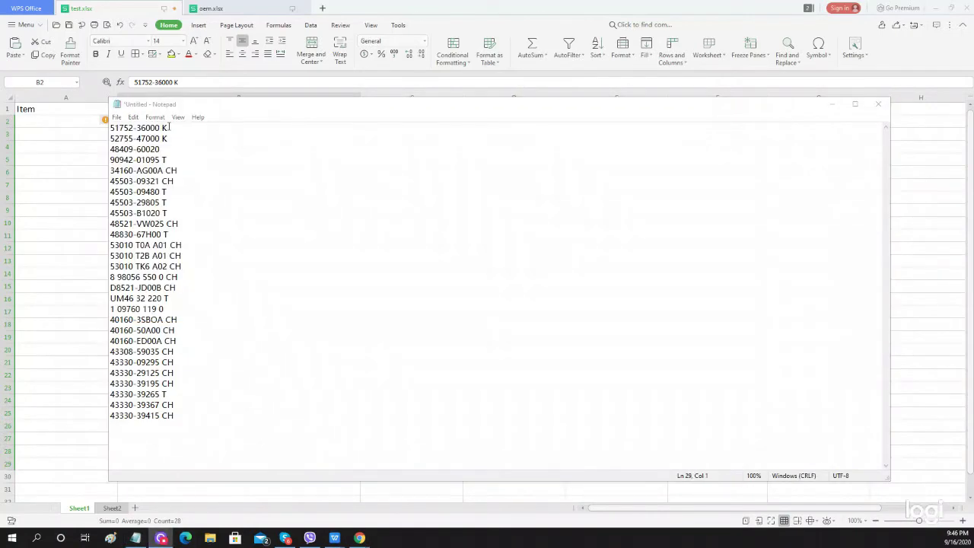
drag(171, 128, 159, 128)
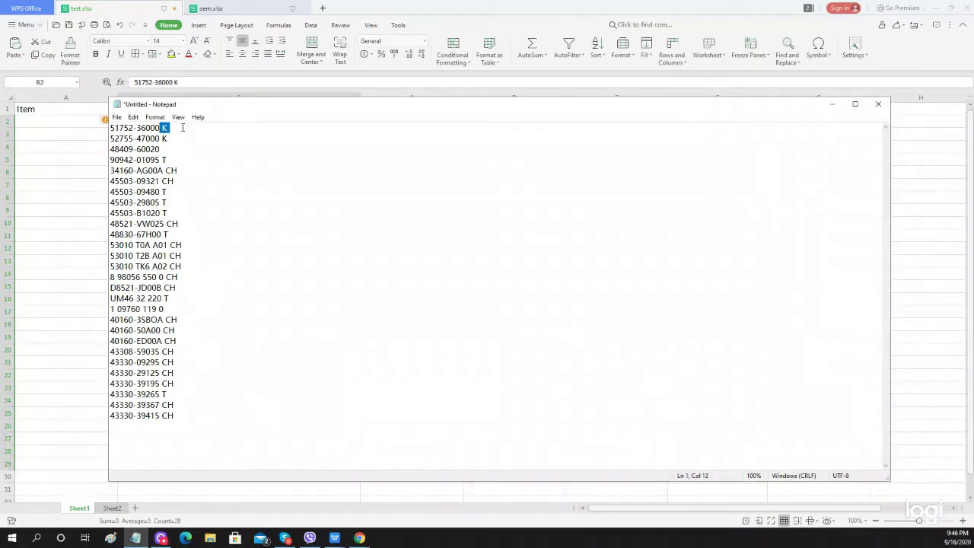
click(183, 128)
shift+click(164, 128)
drag(146, 266, 140, 267)
drag(171, 129, 162, 127)
drag(146, 267, 141, 266)
click(167, 267)
- Replace every K suffix, together with the space before it, with *****K throughout the Notepad list
drag(166, 129, 161, 129)
click(133, 117)
click(169, 237)
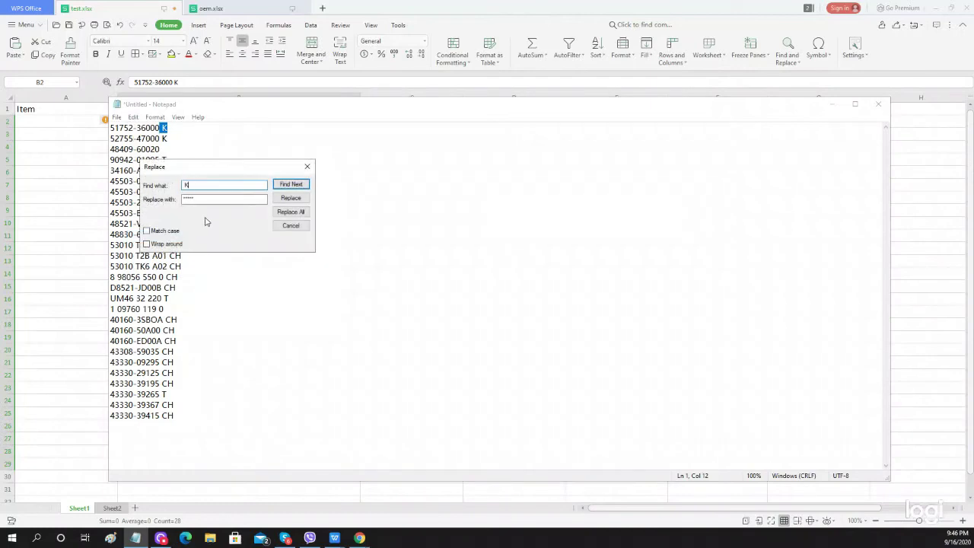
click(252, 201)
text(K)
click(290, 212)
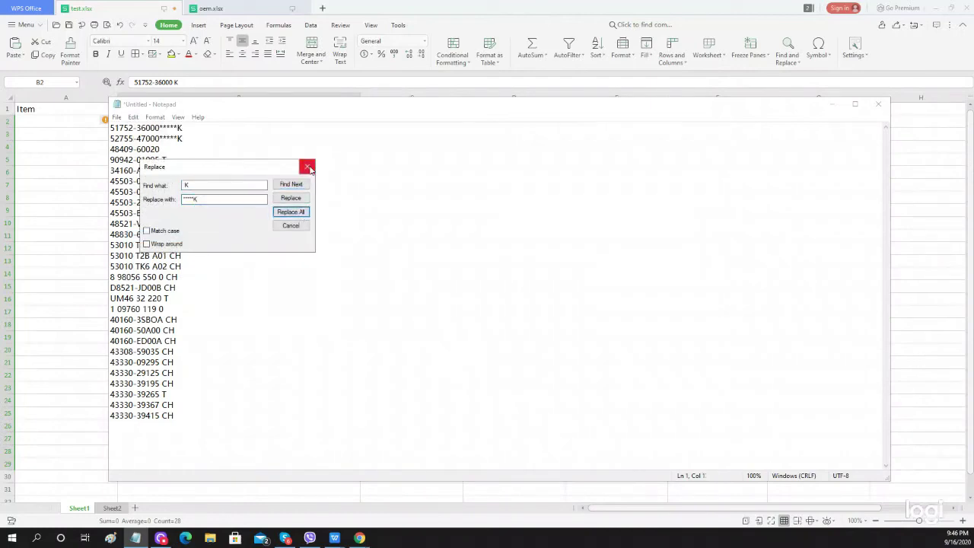
click(307, 166)
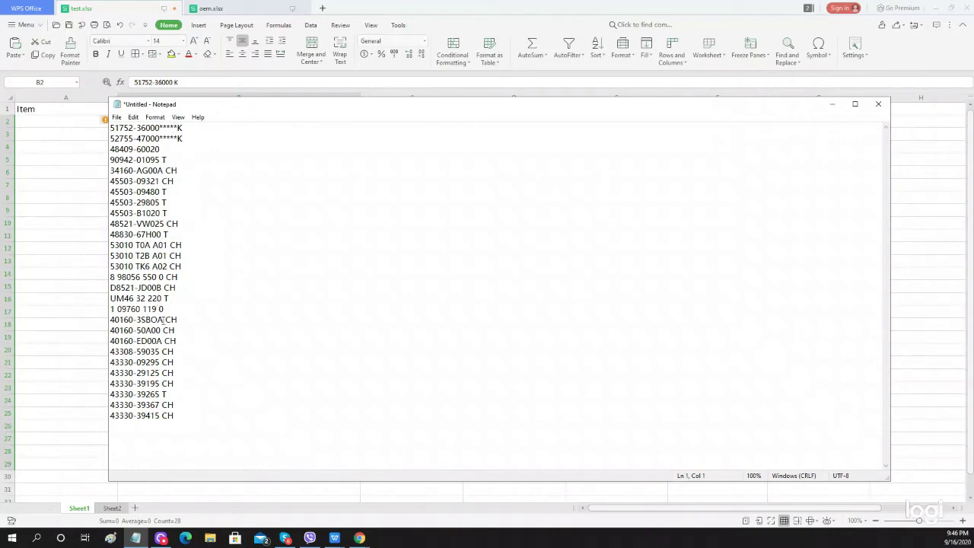
- Replace every T preceded by a space with *****T throughout the Notepad list
drag(166, 159, 159, 160)
click(133, 118)
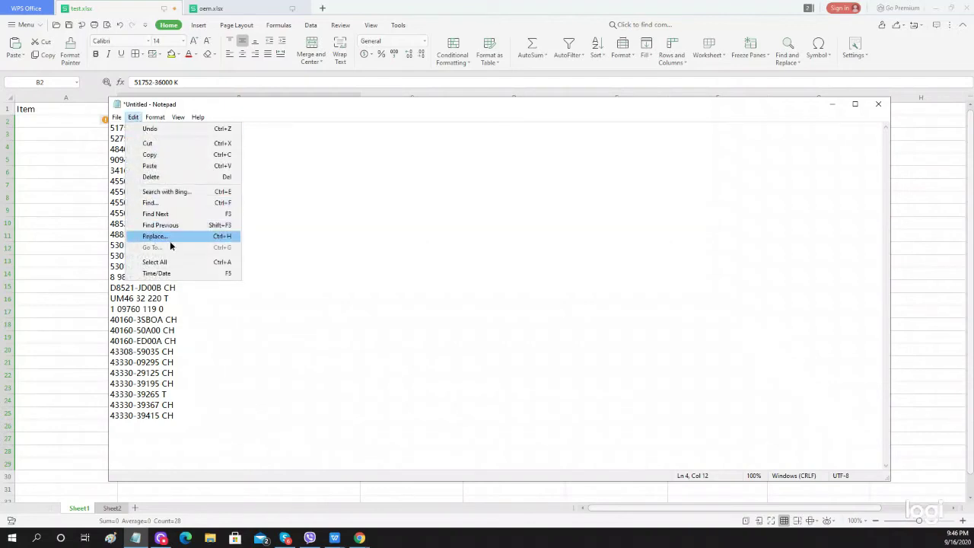
click(154, 236)
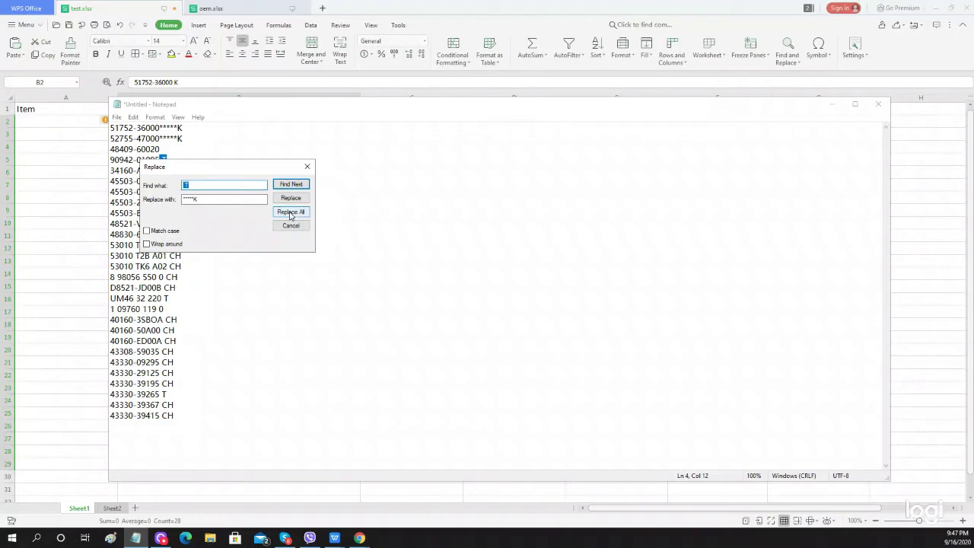
click(219, 197)
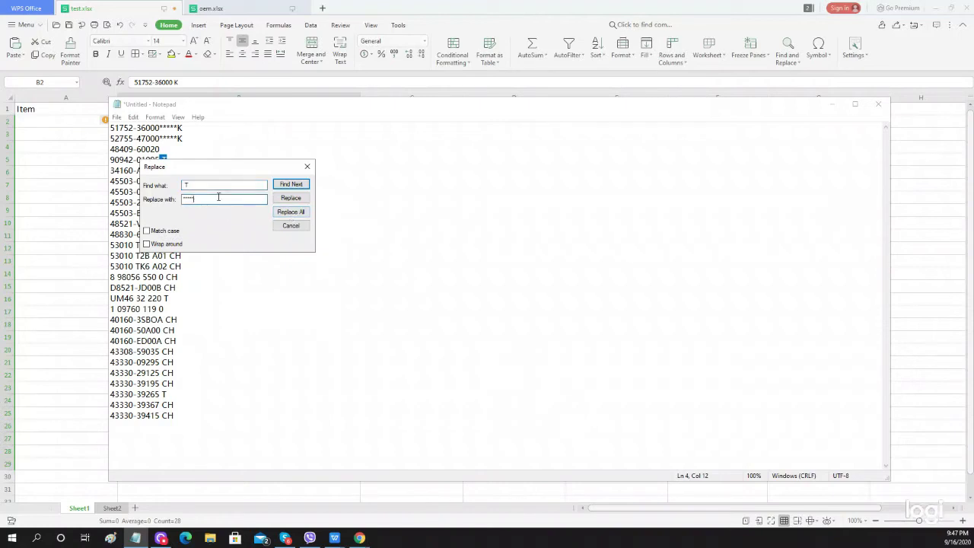
text(T)
click(301, 211)
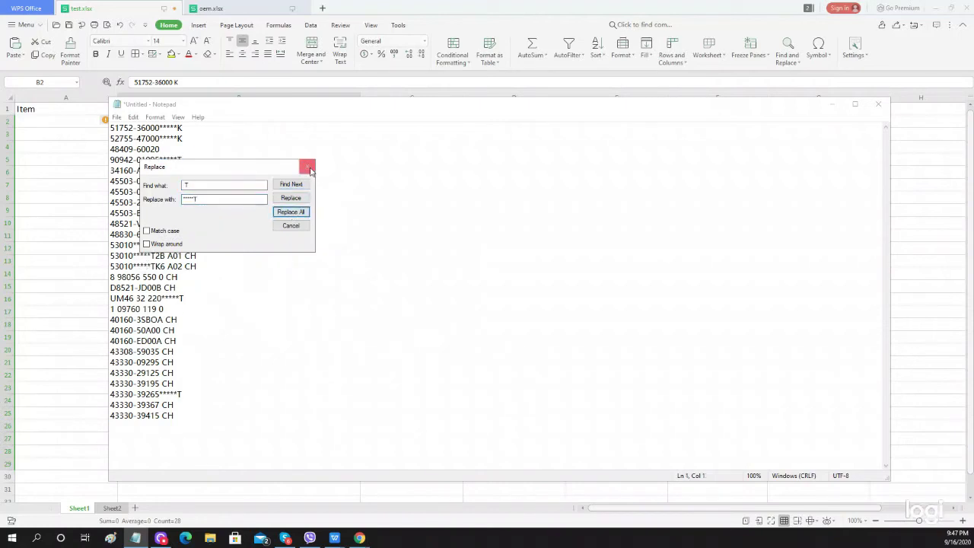
click(308, 166)
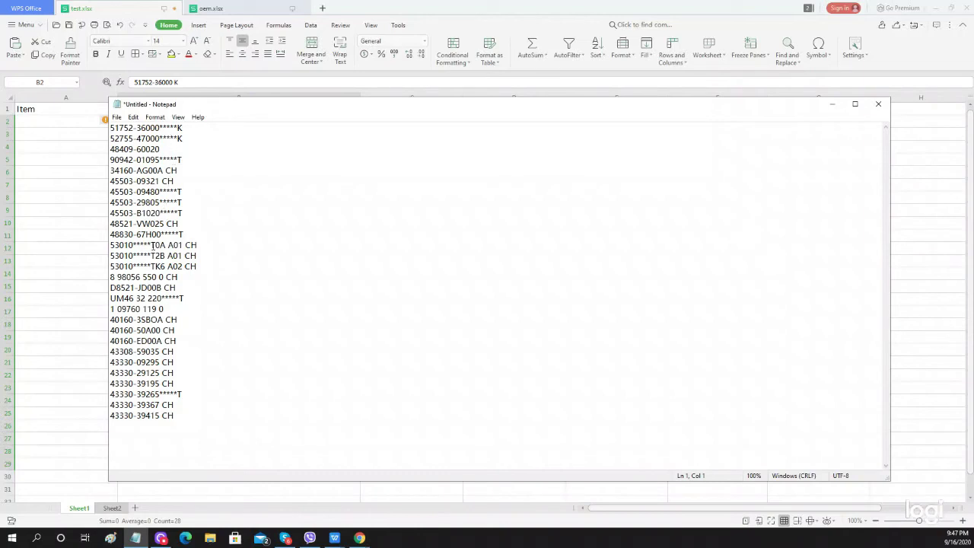
- Restore a single space in place of the asterisks in the three part numbers beginning with 53010
drag(152, 246, 137, 245)
key(BackSpace)
mouse_move(152, 256)
mouse_down()
mouse_move(137, 256)
mouse_move(136, 267)
mouse_up()
key(BackSpace)
key(BackSpace)
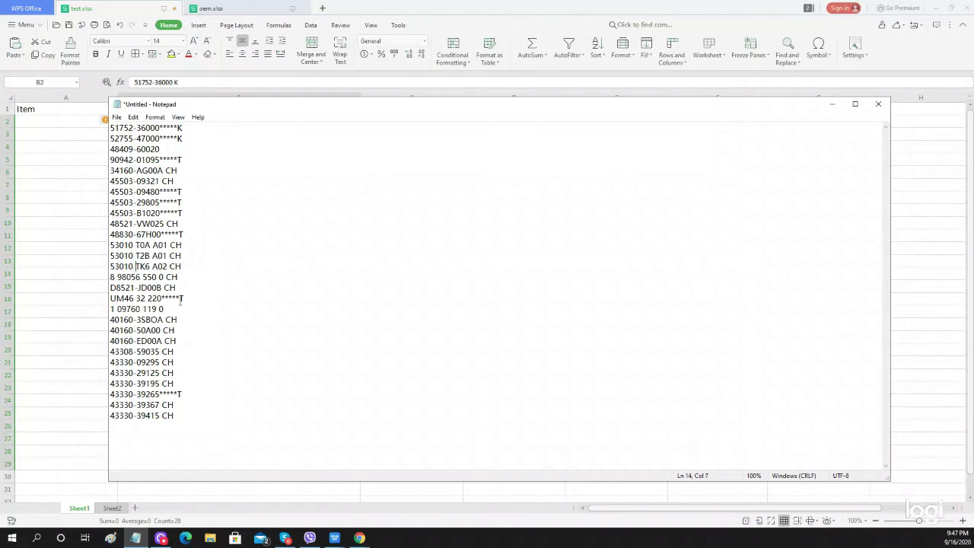
- Replace the CH suffixes, together with the space before them, with *****CH throughout the Notepad list
drag(180, 171, 162, 170)
click(134, 117)
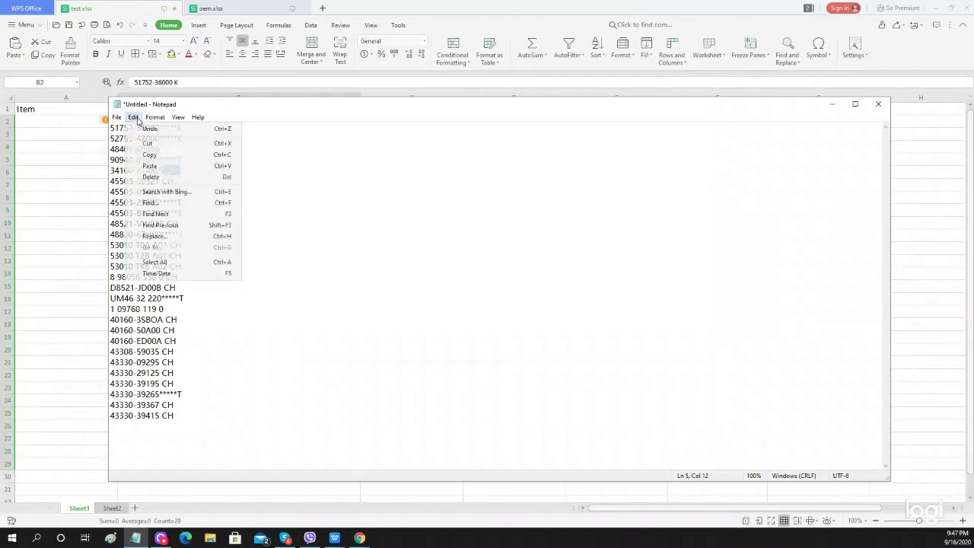
click(155, 236)
click(212, 199)
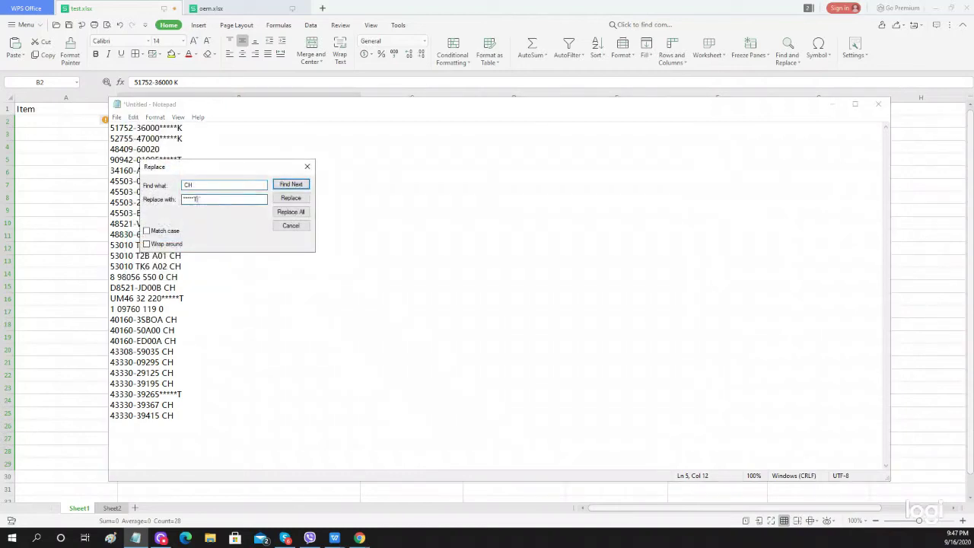
key(BackSpace)
text(CH)
click(291, 212)
click(306, 166)
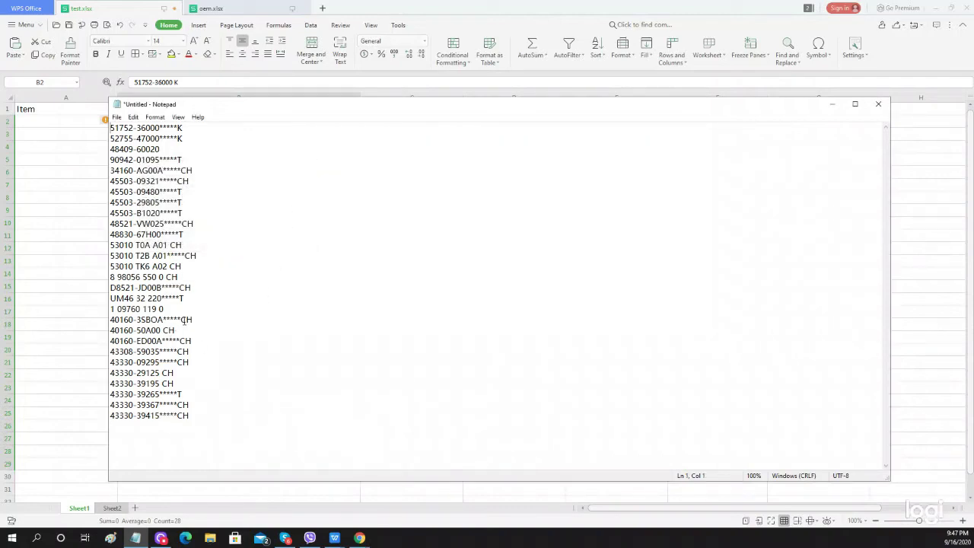
drag(193, 320, 163, 330)
text(*****CH)
mouse_move(175, 373)
mouse_down()
mouse_move(159, 373)
mouse_move(159, 384)
mouse_up()
text(*****CH)
text(*****CH)
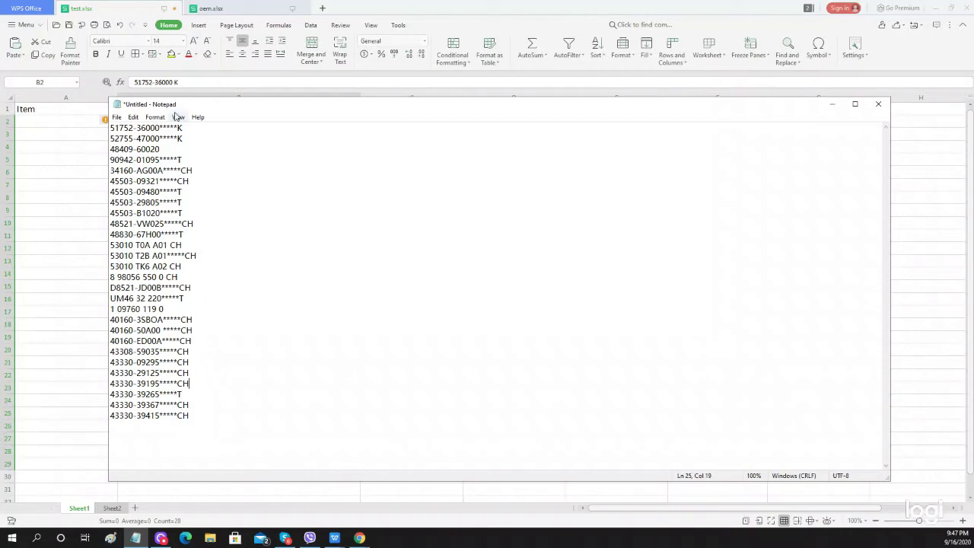
- Remove every *****K from the list by replacing it with nothing, and move the Replace dialog clear of the text
drag(185, 128, 160, 128)
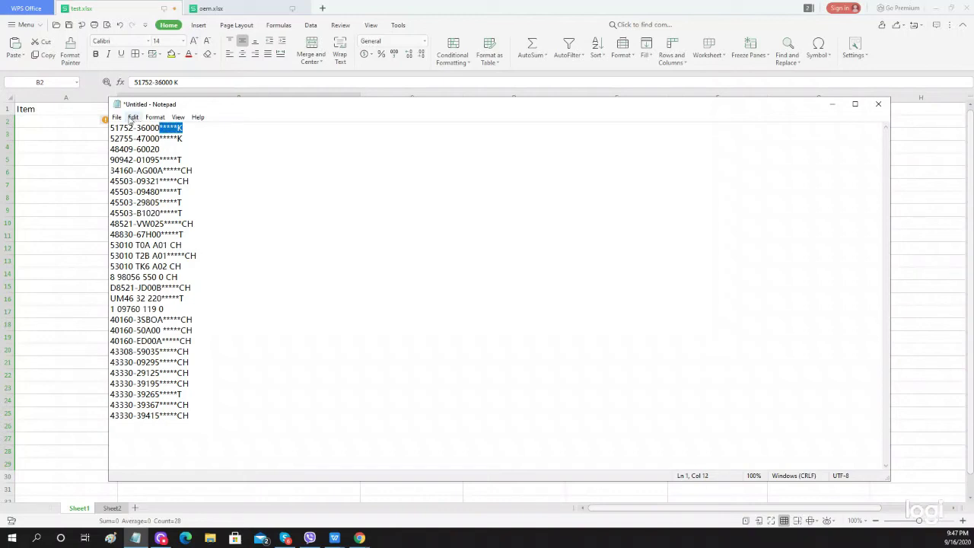
click(133, 117)
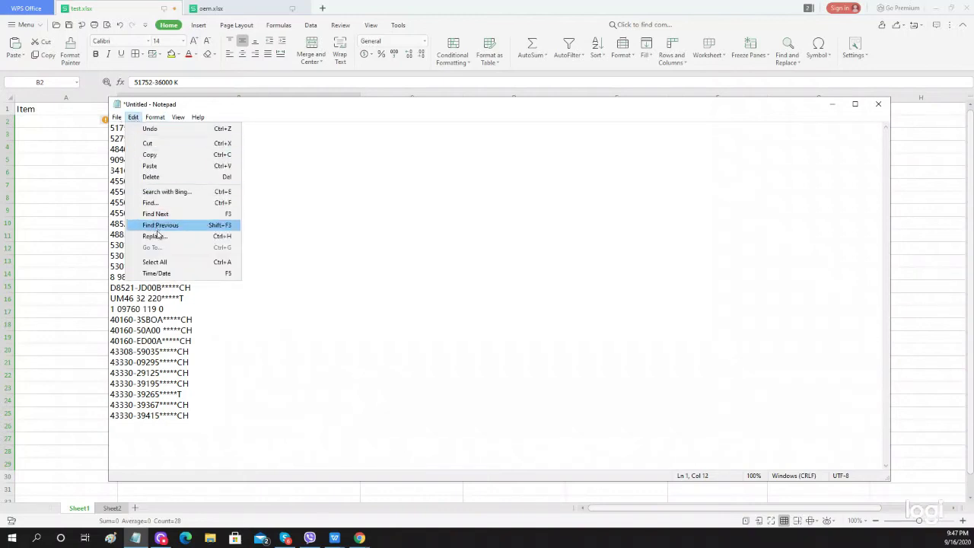
click(154, 236)
drag(202, 199, 147, 212)
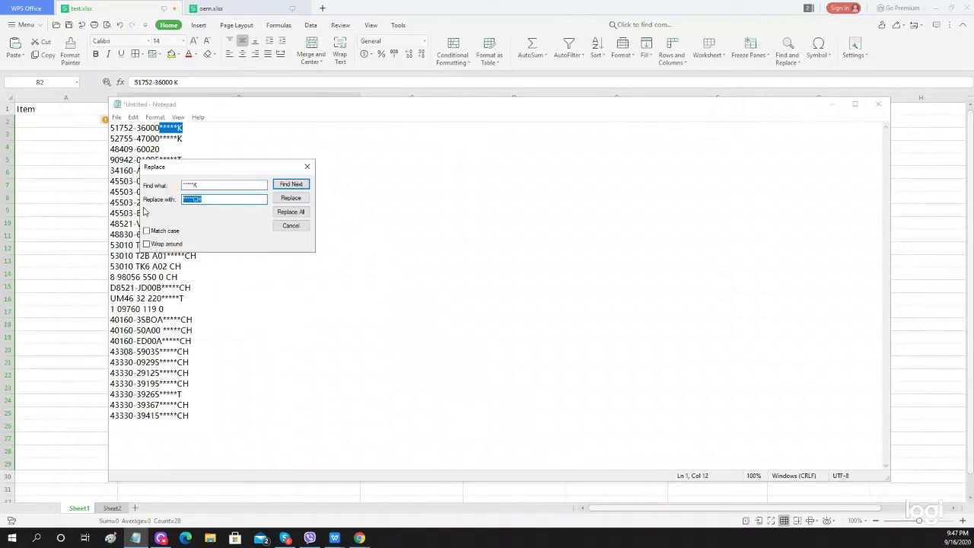
key(BackSpace)
click(291, 214)
click(223, 199)
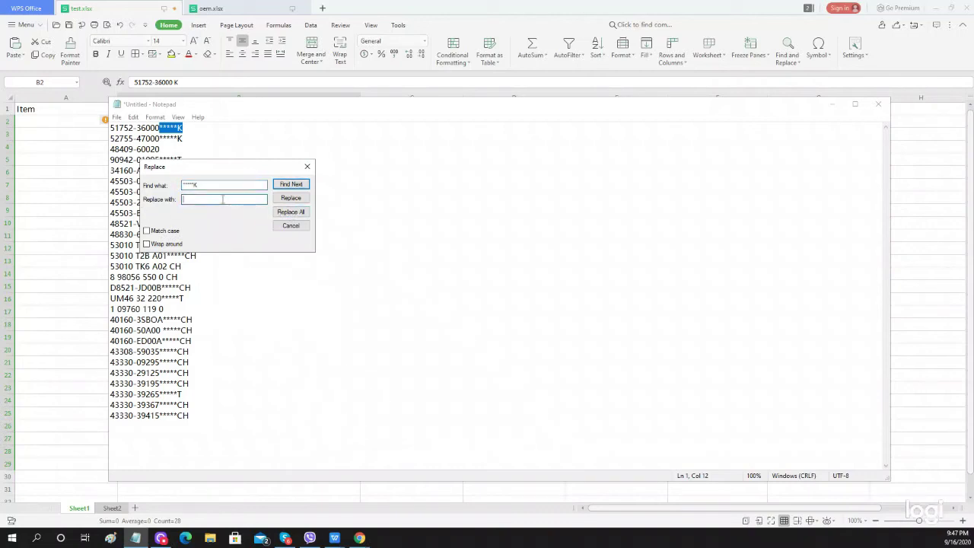
click(297, 213)
drag(240, 167, 439, 184)
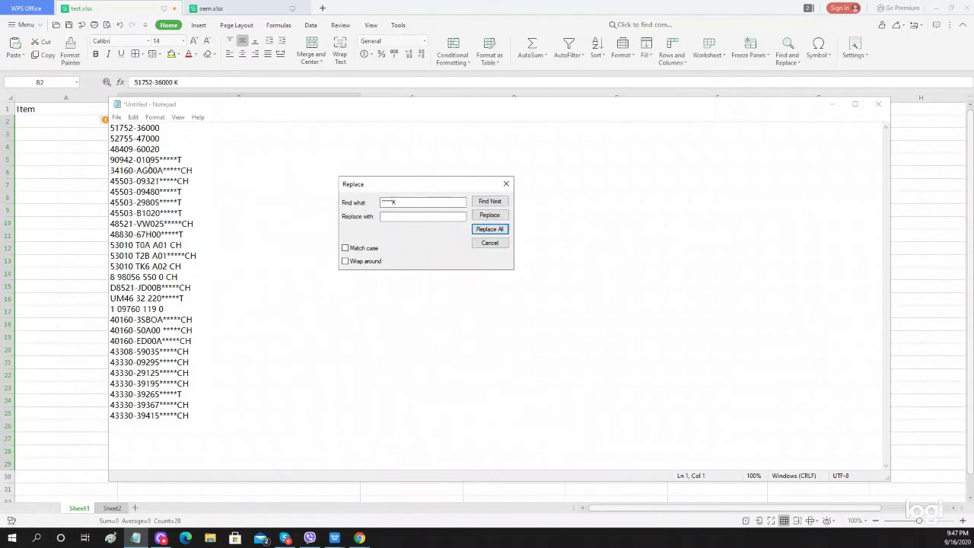
- Remove every *****T from the list by replacing it with nothing
drag(182, 160, 159, 160)
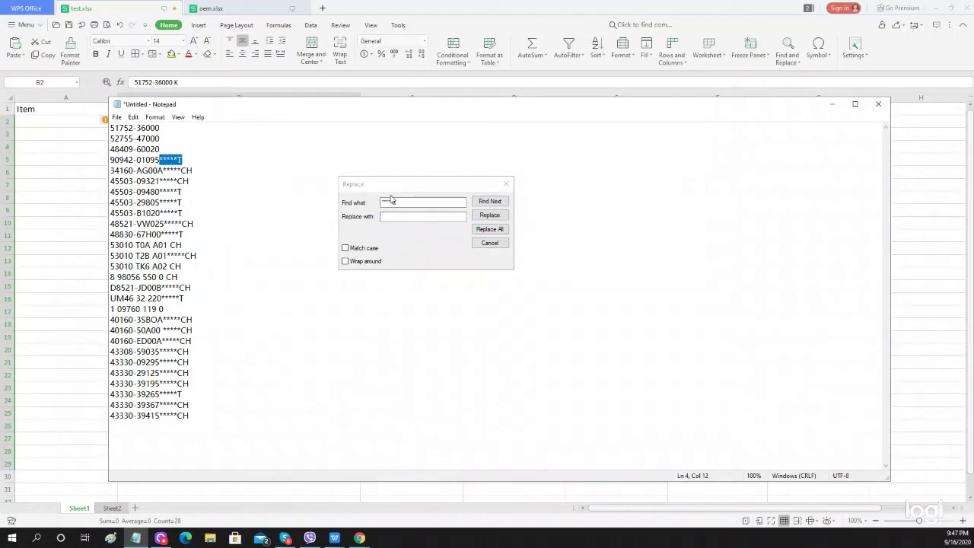
key(ctrl+h)
click(489, 229)
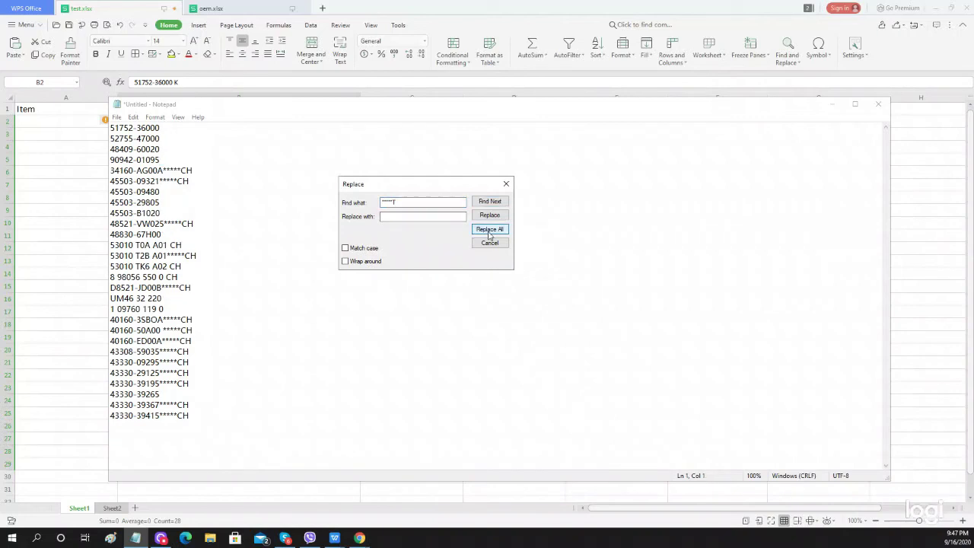
- Remove every *****CH from the list, both with and without a trailing space, by replacing it with nothing
drag(195, 170, 166, 170)
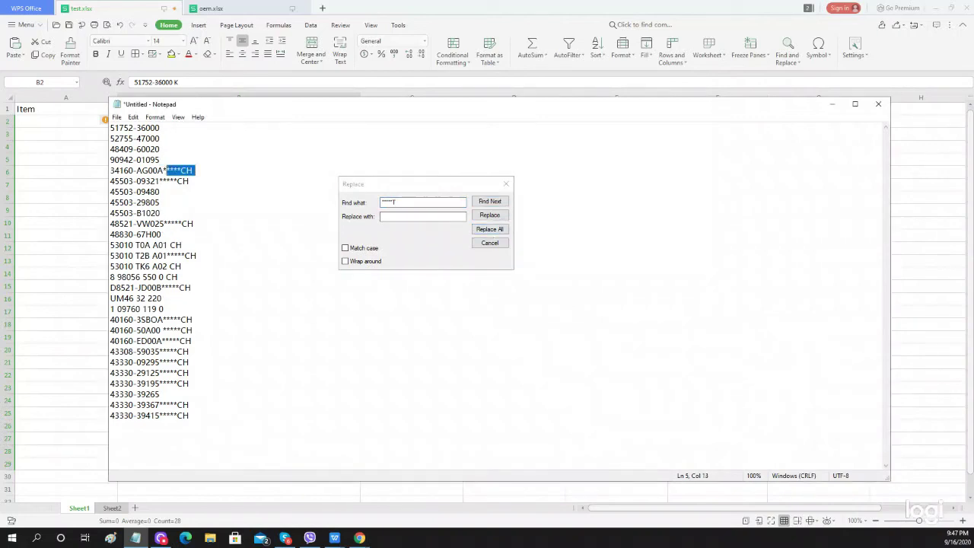
key(ctrl+h)
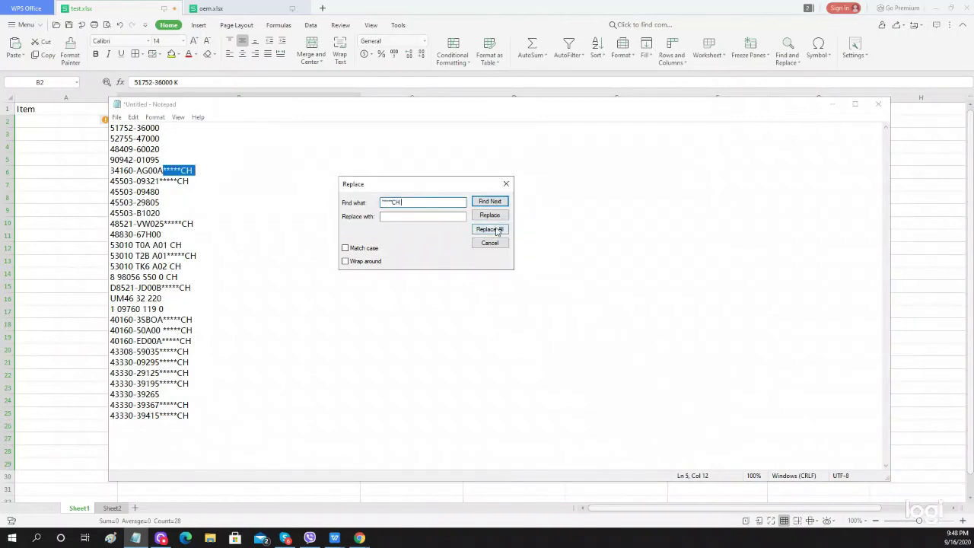
click(490, 229)
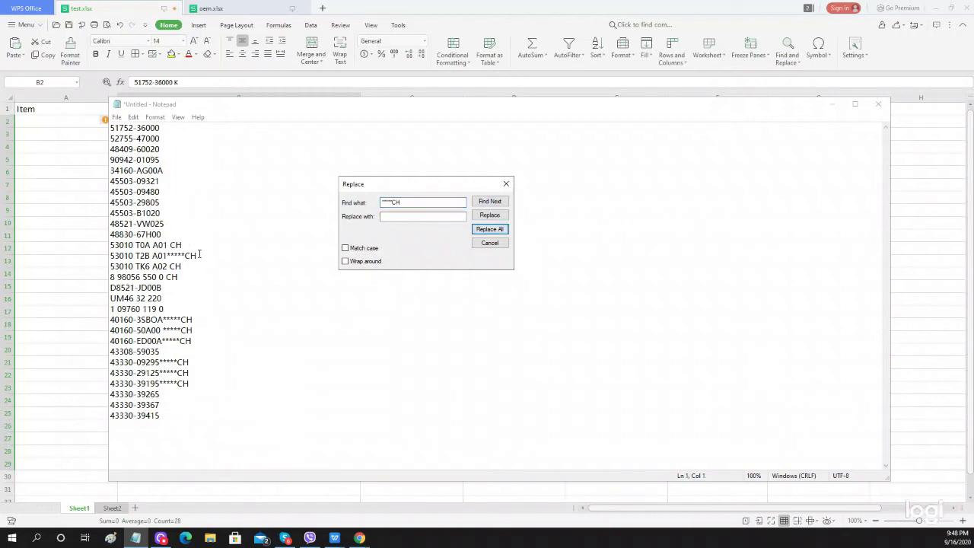
drag(200, 254, 166, 255)
key(ctrl+h)
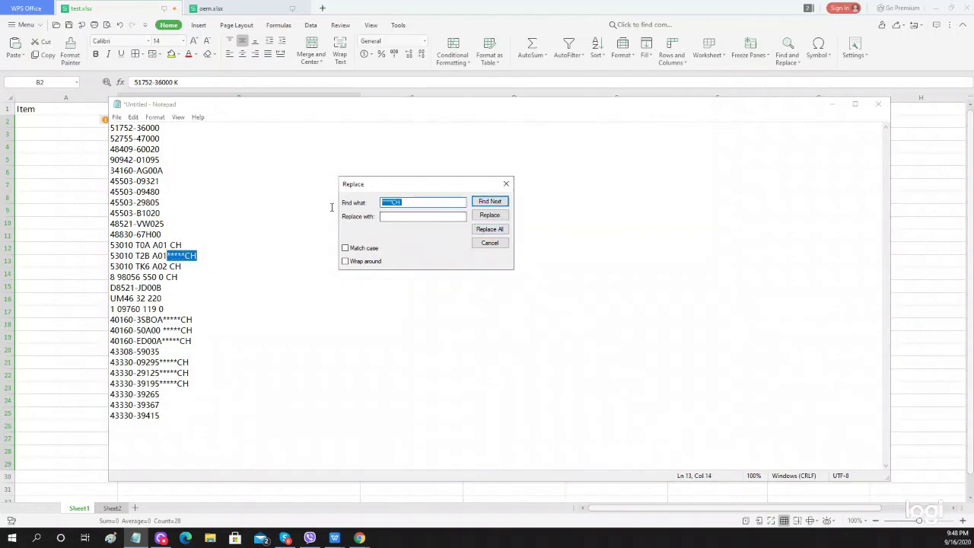
click(489, 231)
click(489, 234)
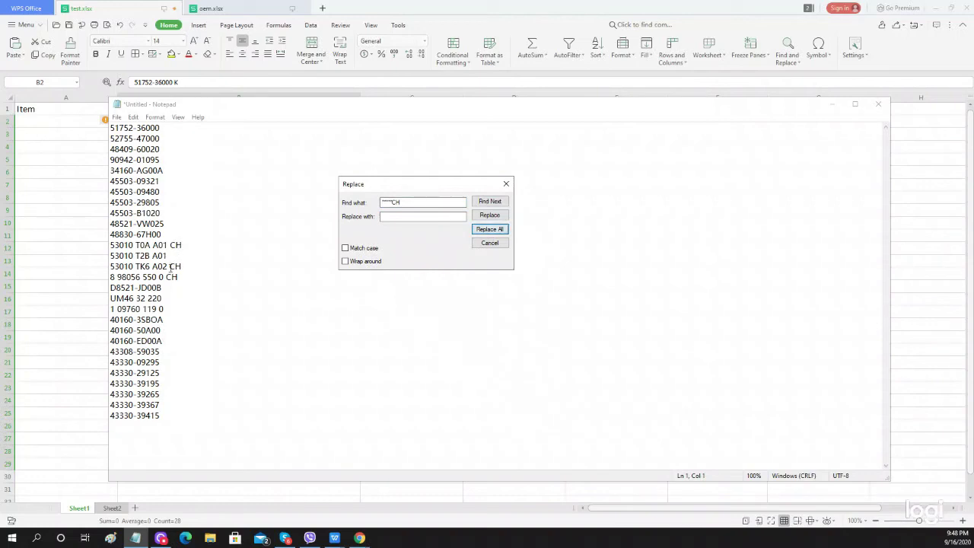
drag(183, 245, 163, 277)
key(Delete)
key(Delete)
key(Delete)
click(506, 184)
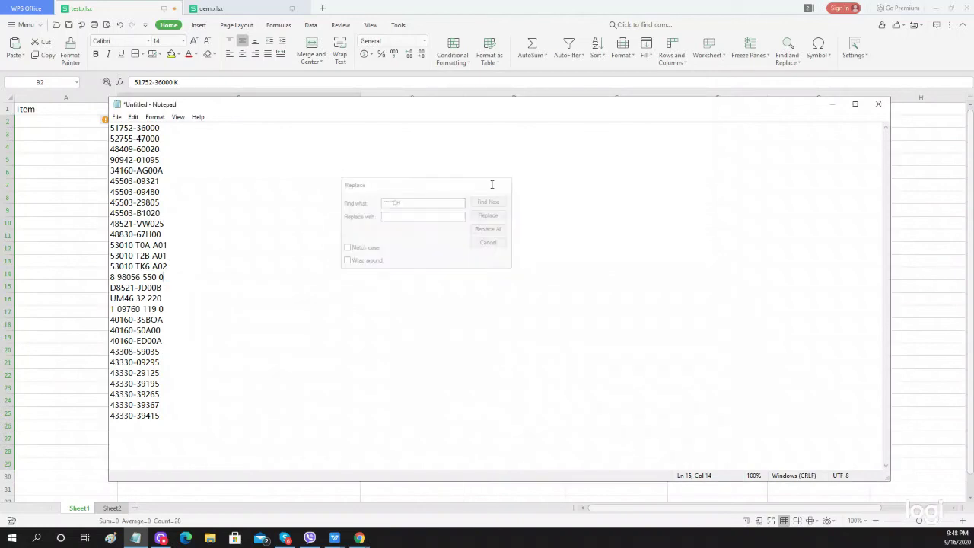
- Copy the whole cleaned part number list, clear the Notepad text, and switch to the test.xlsx spreadsheet
drag(175, 416, 110, 256)
key(ctrl+a)
key(ctrl+c)
key(Delete)
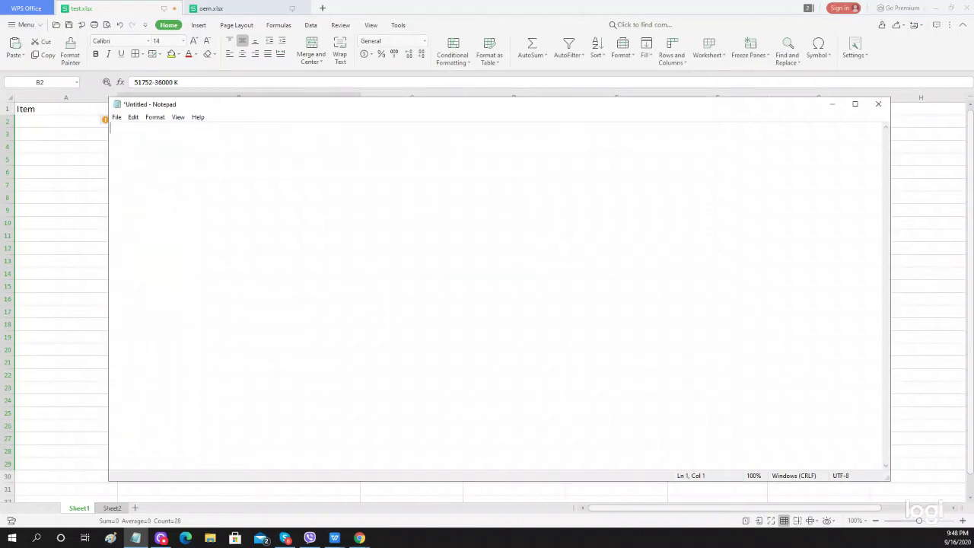
click(128, 11)
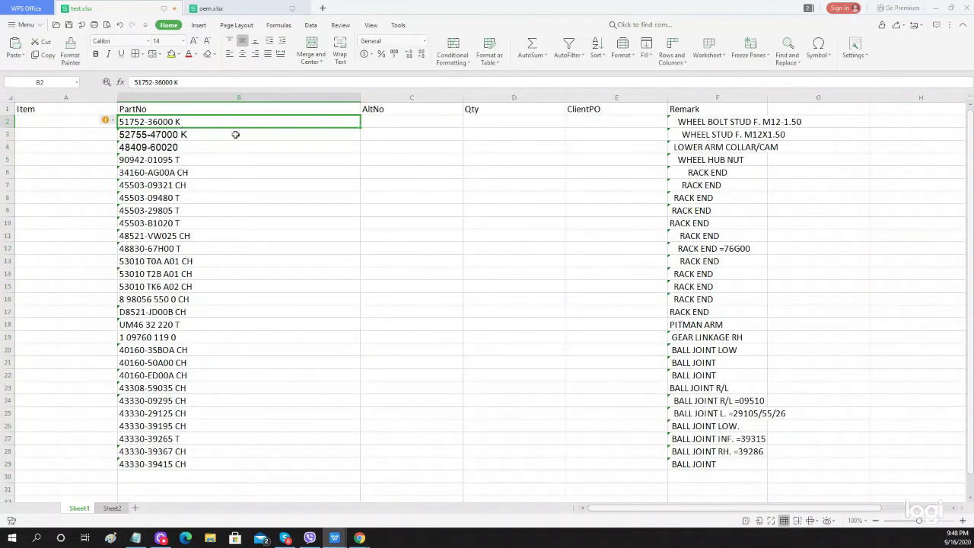
key(ctrl+v)
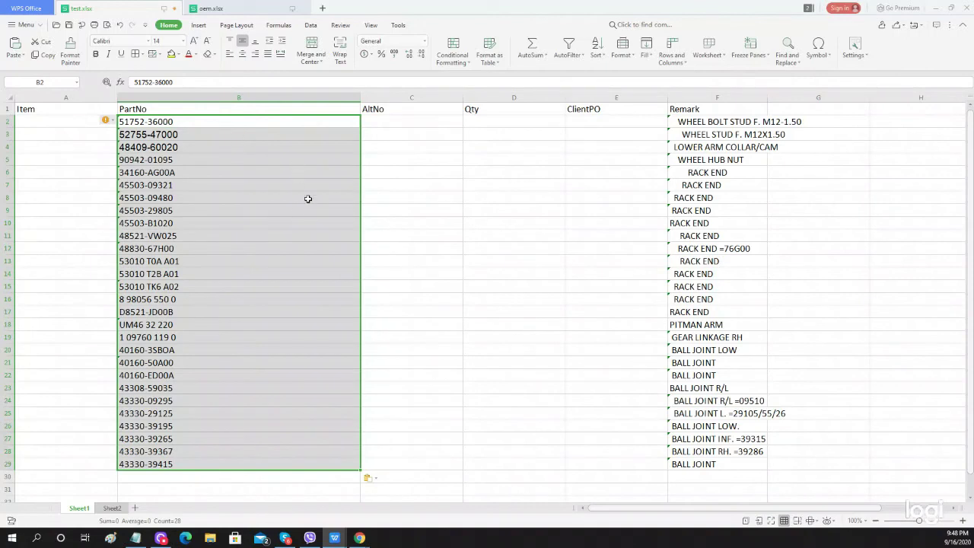
click(424, 124)
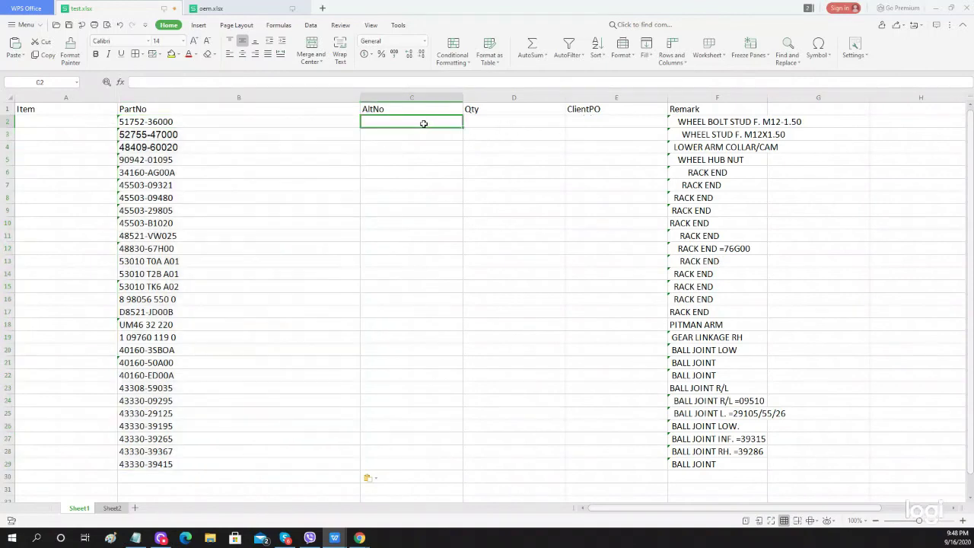
key(ctrl+v)
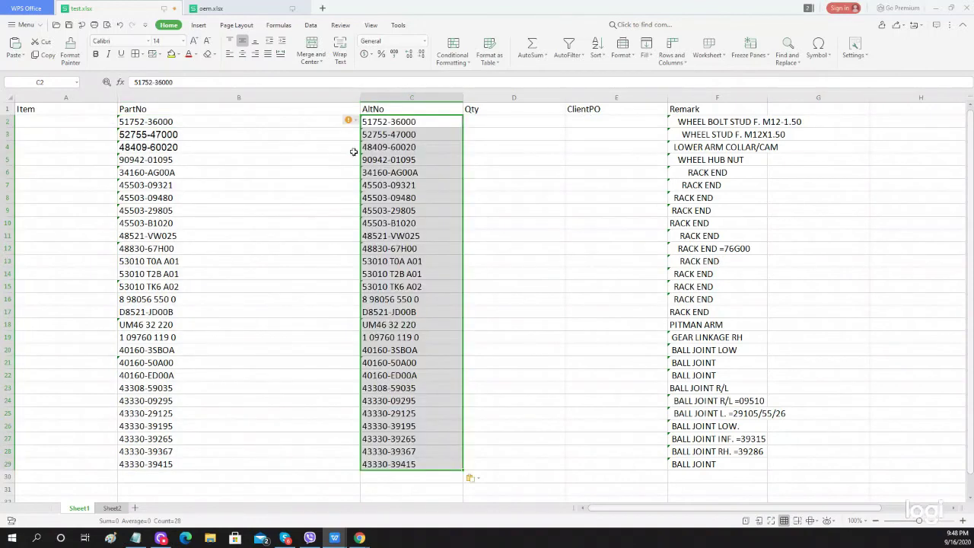
click(221, 122)
click(29, 214)
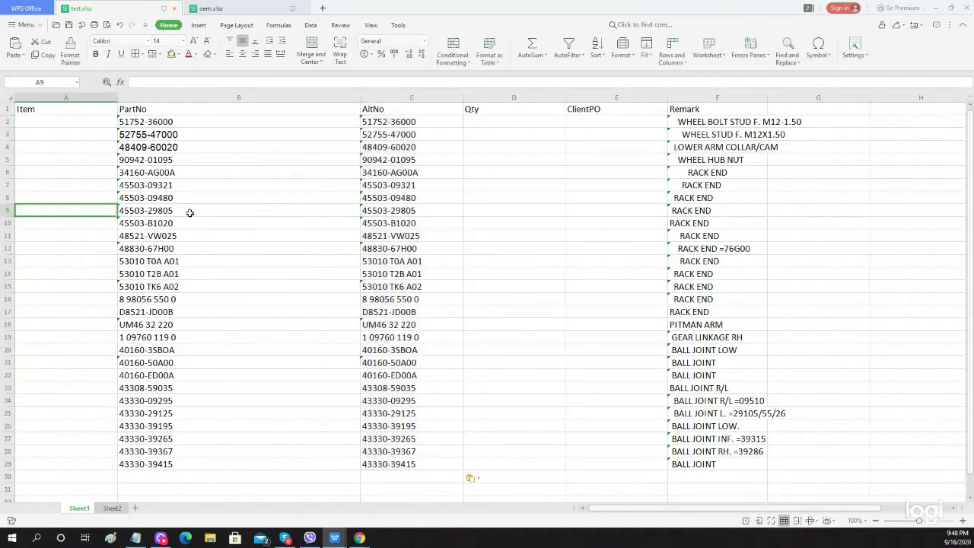
key(ctrl+z)
key(ctrl+z)
- Paste the part numbers without suffixes into the AltNo column, starting at C2
click(391, 122)
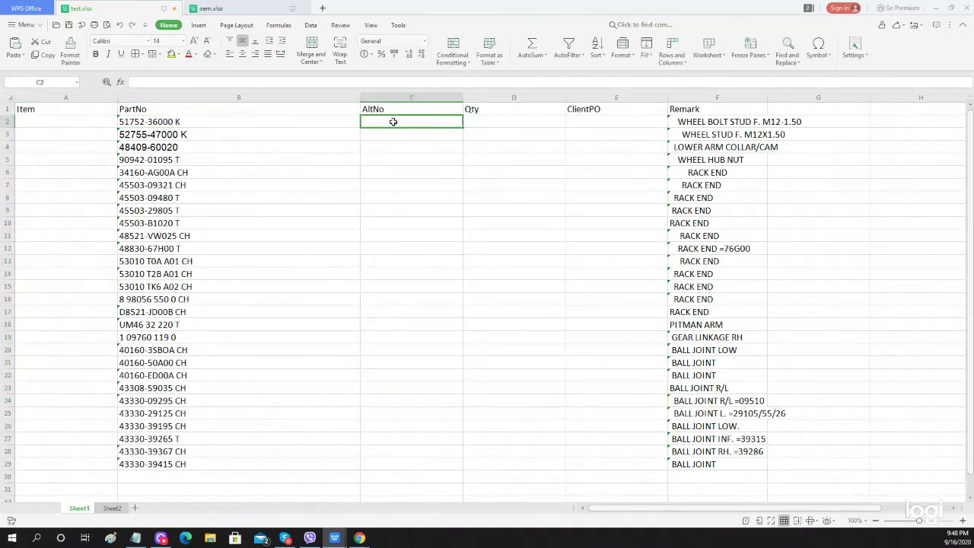
key(ctrl+v)
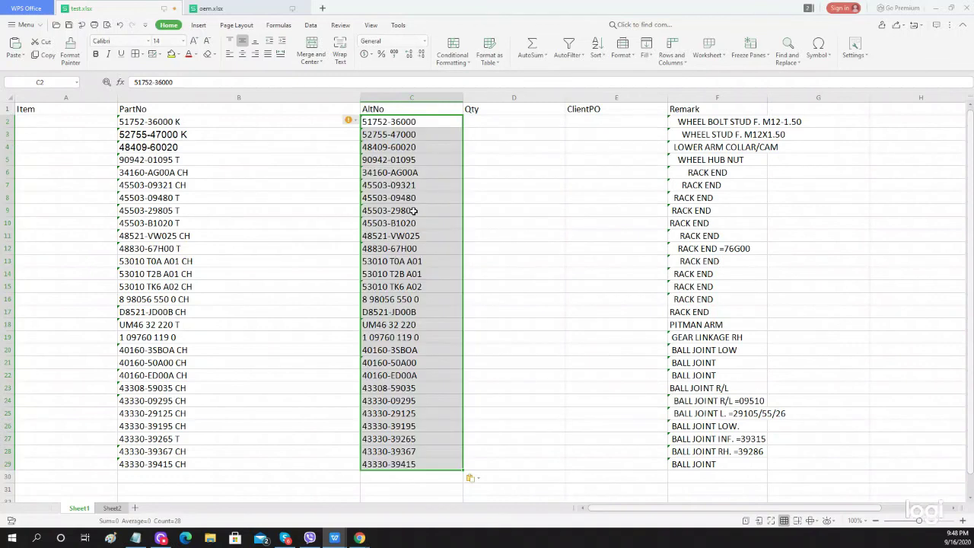
click(496, 264)
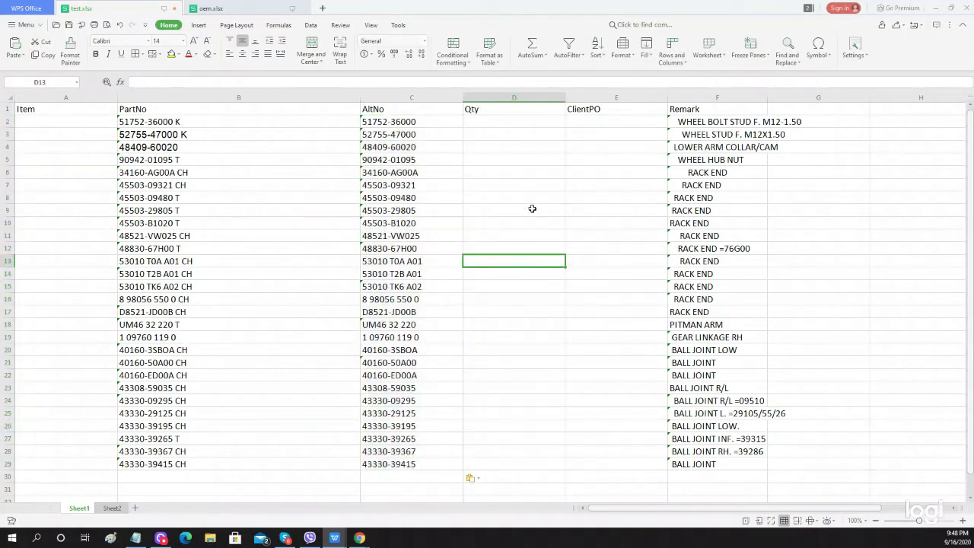
click(520, 131)
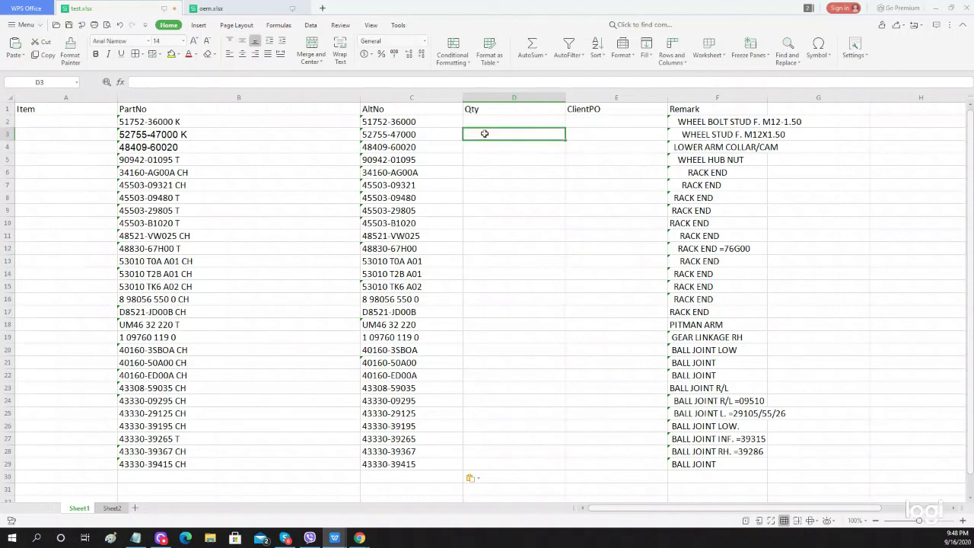
- Number the rows 1 to 28 in the Item column, entering 1 and 2 and filling the series down to A29
click(92, 124)
text(1)
key(Return)
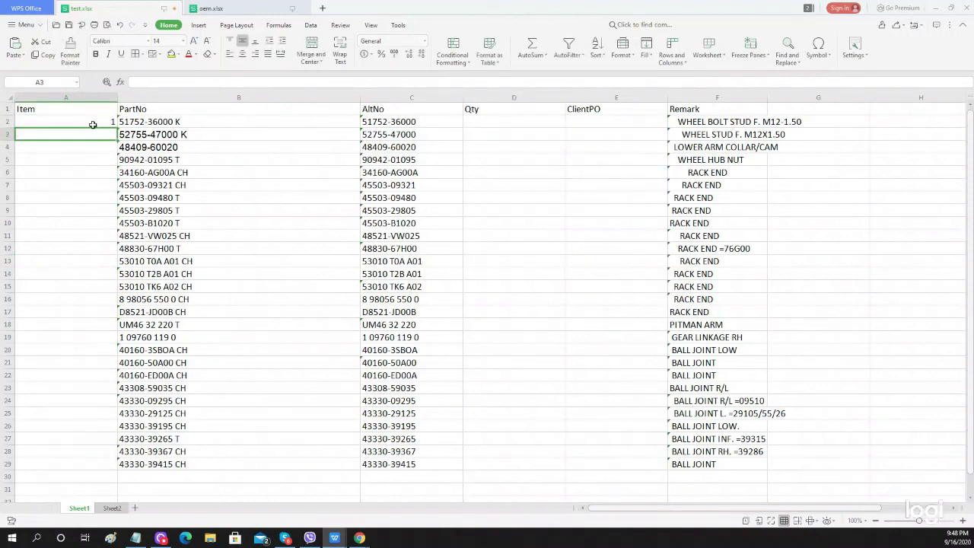
text(2)
key(Return)
drag(92, 124, 115, 467)
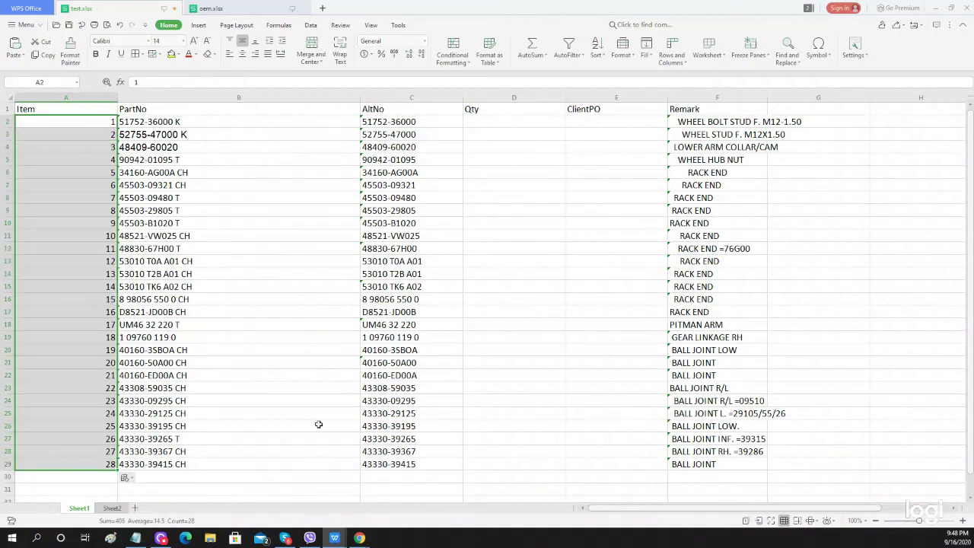
- Enter 10 in the first Qty cell, D2, and copy it down the column to D29
click(266, 337)
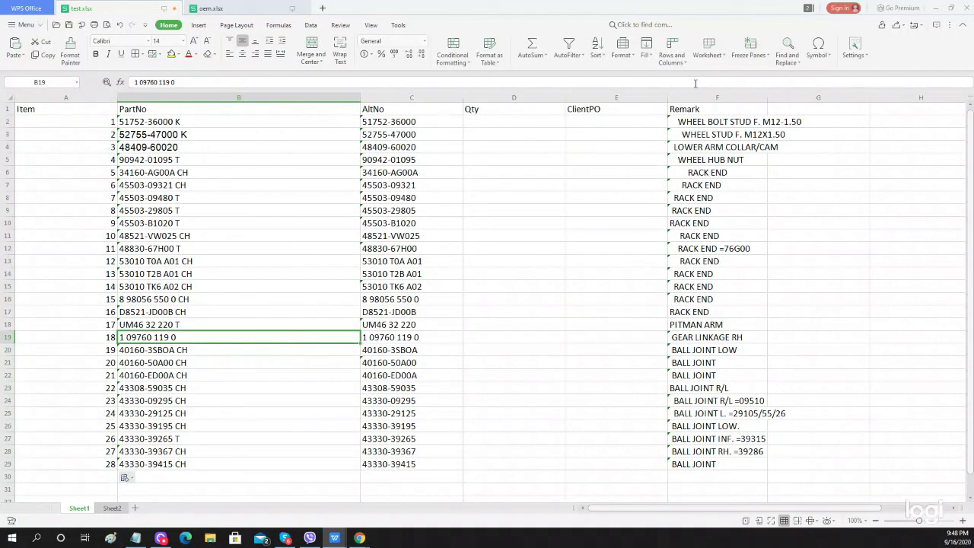
click(525, 121)
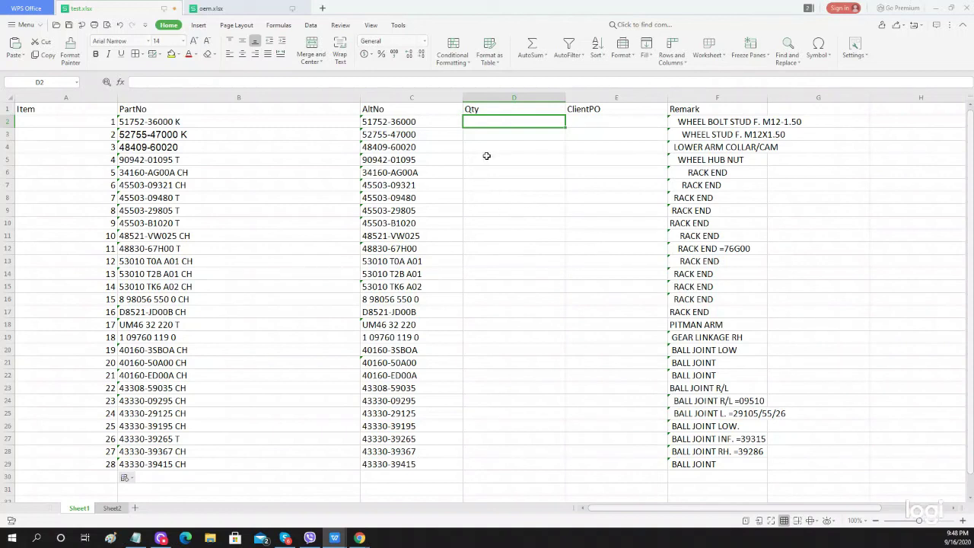
text(101)
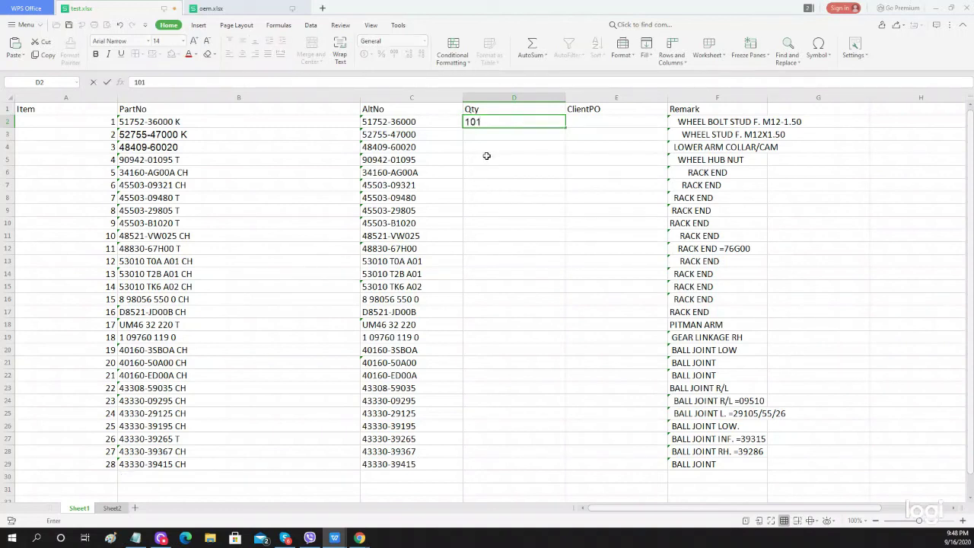
key(Return)
click(514, 124)
key(ctrl+c)
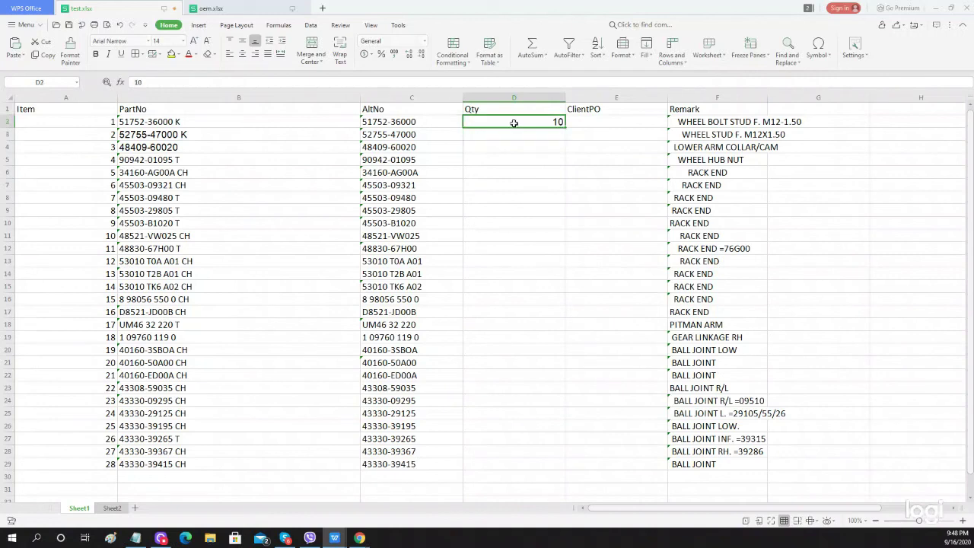
drag(513, 124, 514, 464)
key(ctrl+v)
- Widen the Remark column so the longest descriptions fit inside it
click(837, 248)
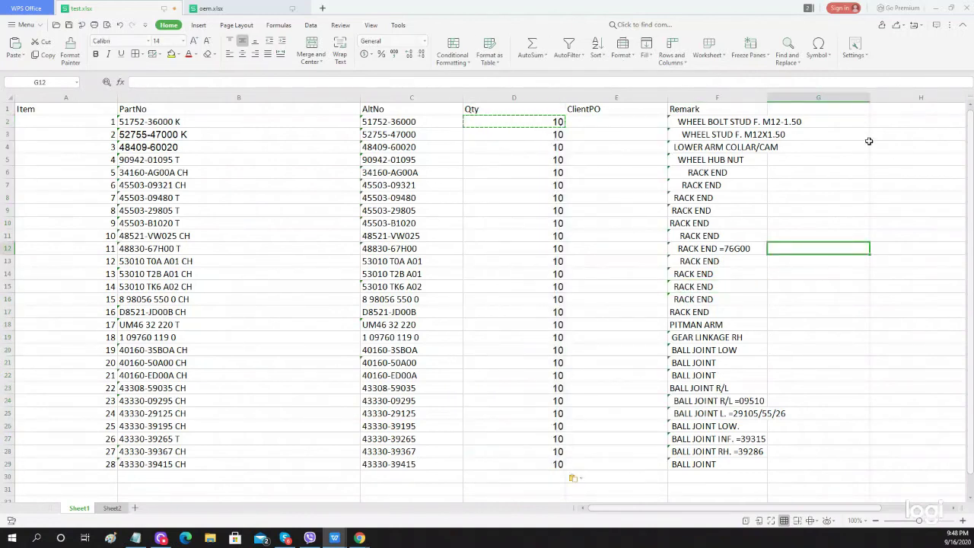
drag(767, 97, 848, 98)
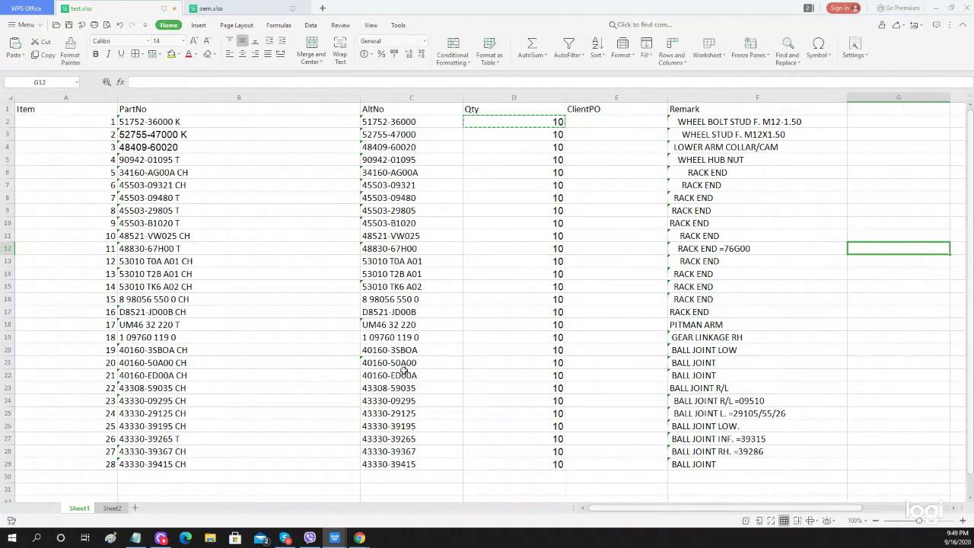